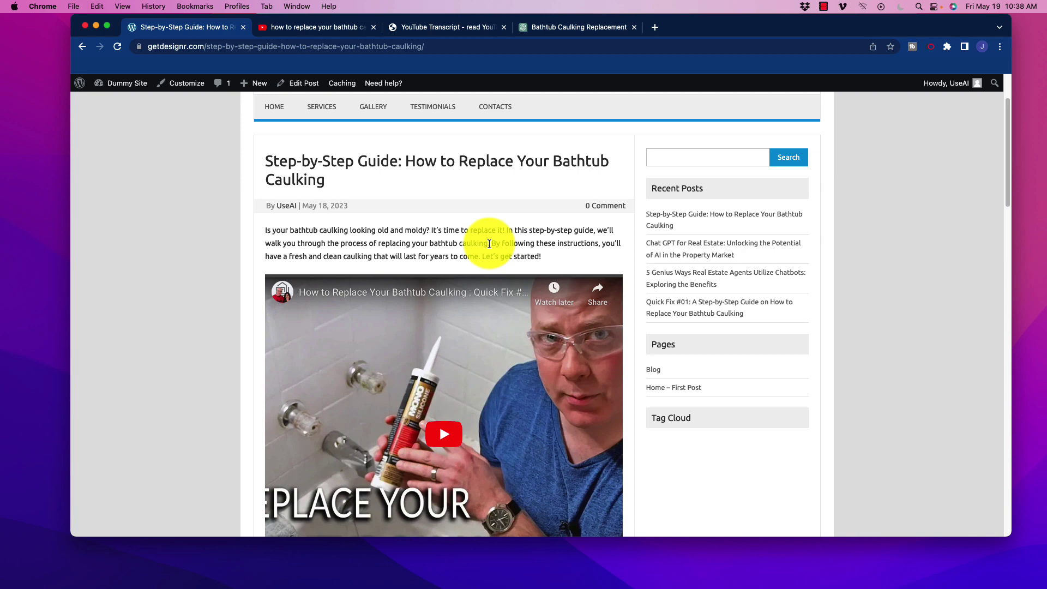
Scroll through the published bathtub caulking post and return to the top.
{"action": "scroll", "coordinate": [377, 246], "scroll_direction": "up", "scroll_amount": 1}
{"action": "scroll", "coordinate": [377, 247], "scroll_direction": "up", "scroll_amount": 2}
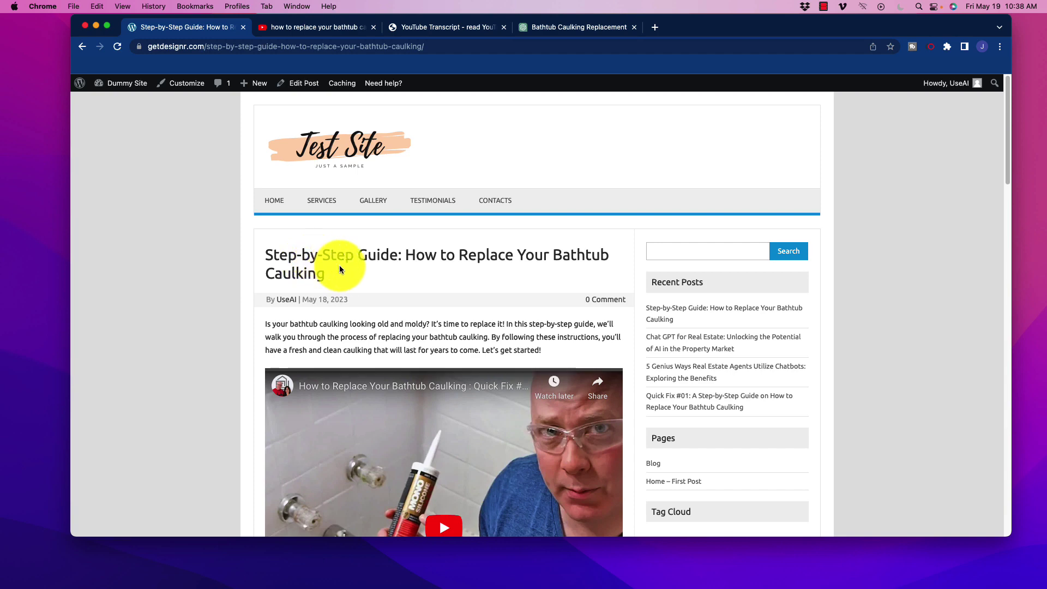
{"action": "scroll", "coordinate": [362, 273], "scroll_direction": "down", "scroll_amount": 10}
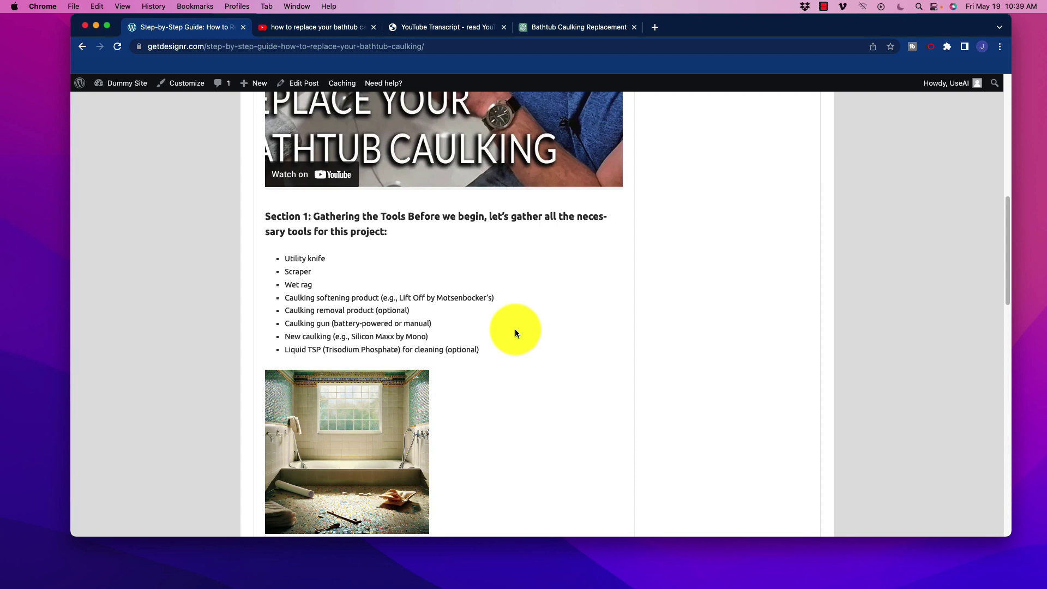
{"action": "scroll", "coordinate": [513, 328], "scroll_direction": "down", "scroll_amount": 2}
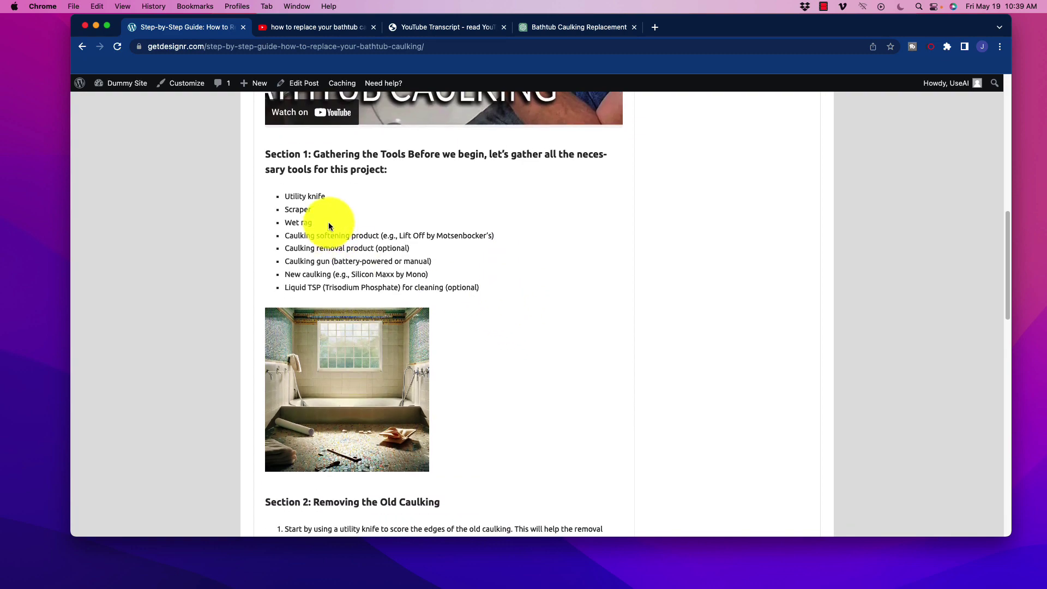
{"action": "scroll", "coordinate": [544, 334], "scroll_direction": "down", "scroll_amount": 5}
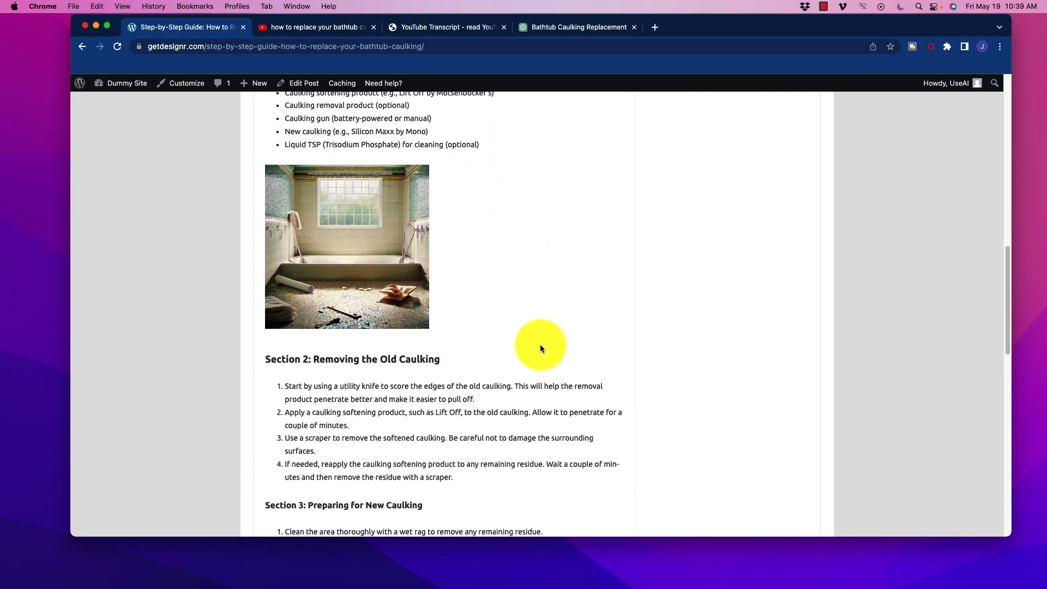
{"action": "scroll", "coordinate": [531, 338], "scroll_direction": "up", "scroll_amount": 15}
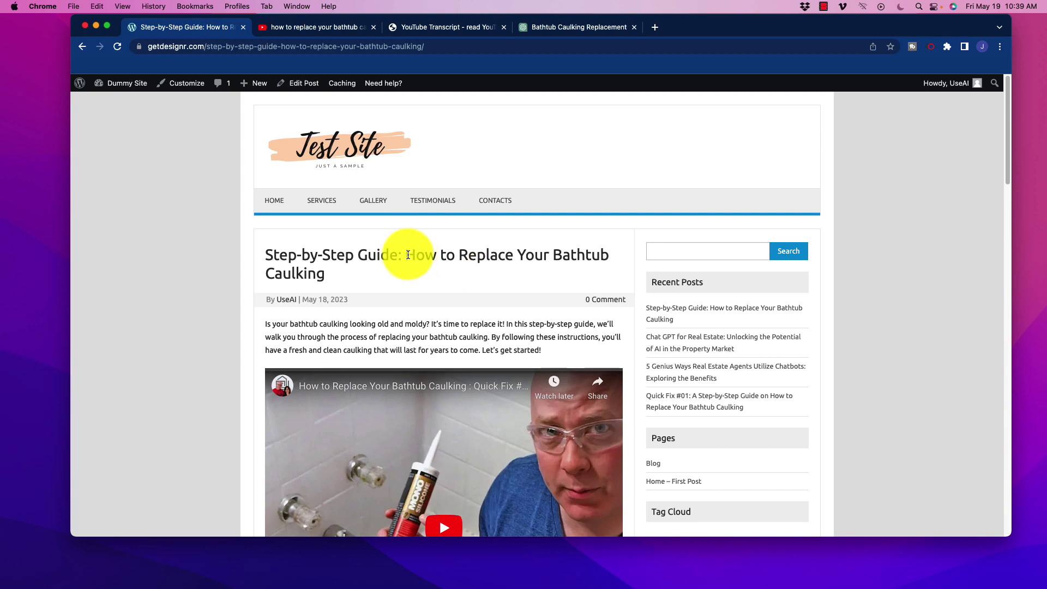
Select the 'How to Replace Your Bathtub Caulking' title, then find the Handyverse Quick Fix #01 YouTube result.
{"action": "left_click_drag", "start_coordinate": [406, 255], "coordinate": [479, 275]}
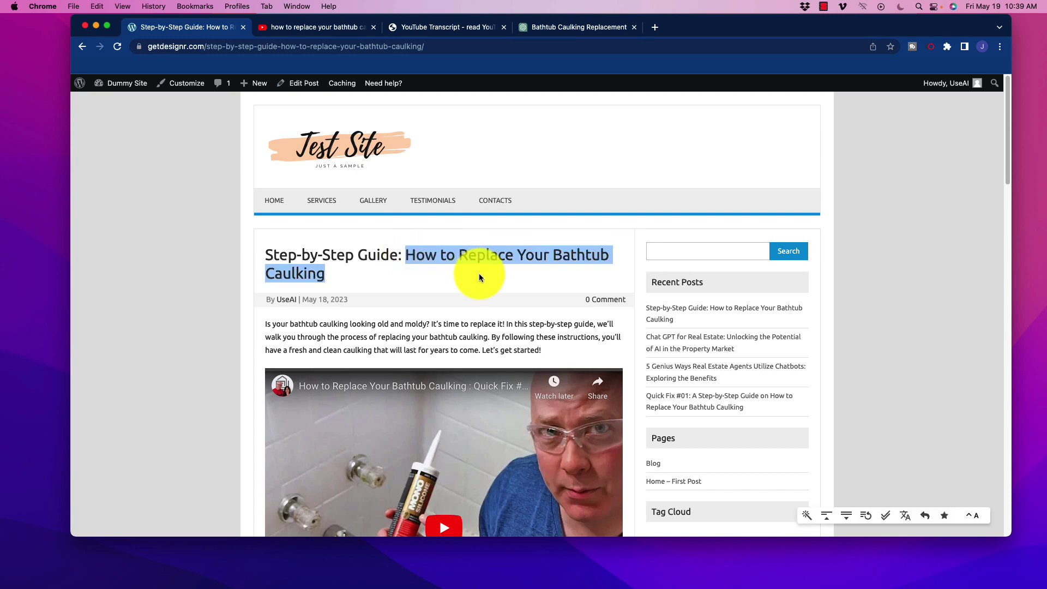
{"action": "left_click", "coordinate": [338, 26]}
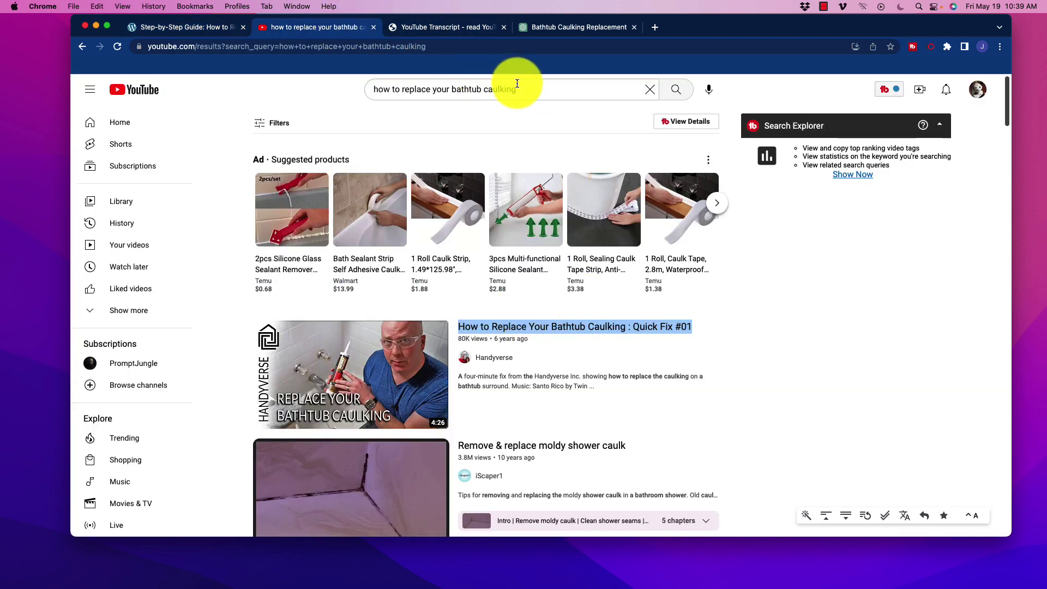
{"action": "scroll", "coordinate": [730, 395], "scroll_direction": "down", "scroll_amount": 3}
{"action": "scroll", "coordinate": [726, 382], "scroll_direction": "down", "scroll_amount": 7}
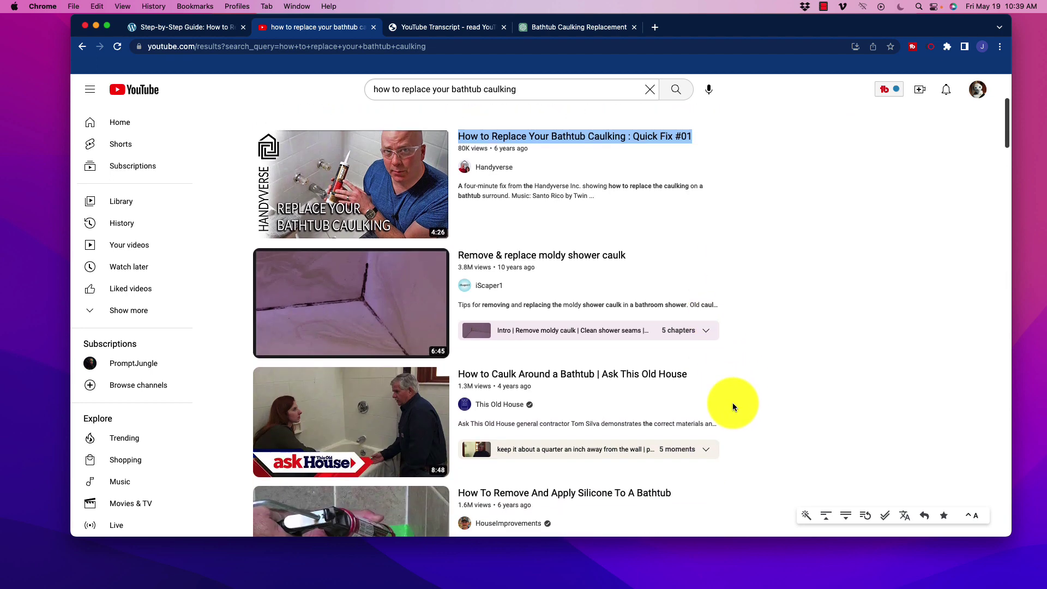
{"action": "scroll", "coordinate": [745, 404], "scroll_direction": "up", "scroll_amount": 2}
{"action": "scroll", "coordinate": [744, 401], "scroll_direction": "down", "scroll_amount": 2}
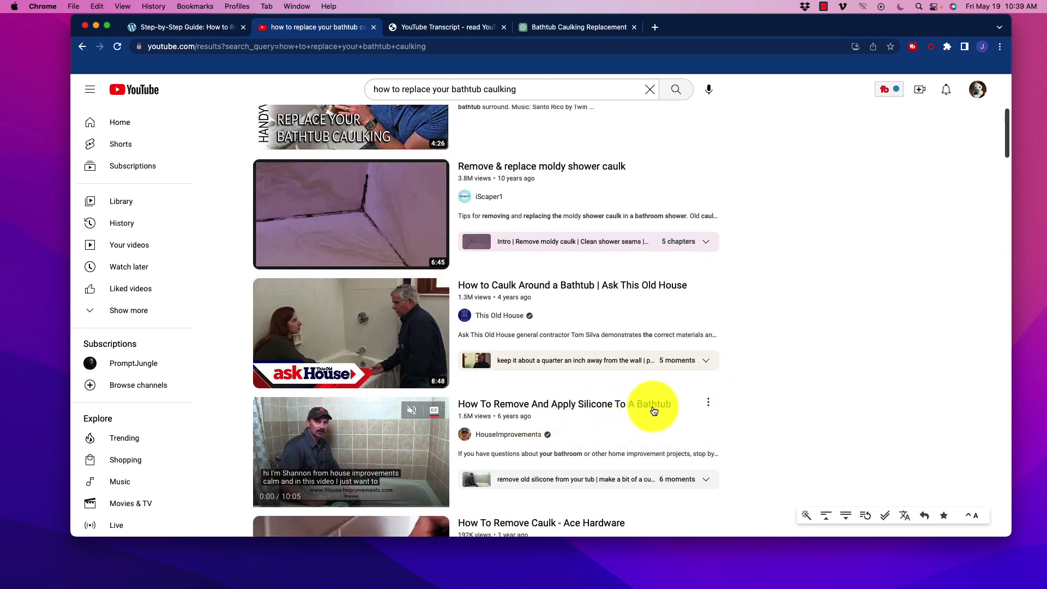
{"action": "scroll", "coordinate": [749, 360], "scroll_direction": "up", "scroll_amount": 7}
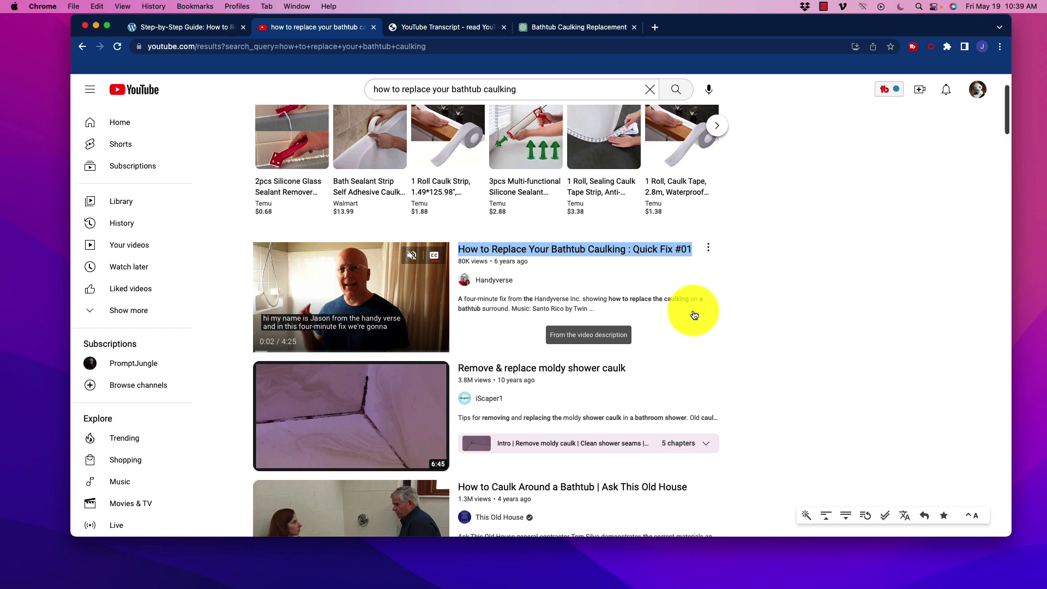
Copy the Quick Fix #01 video's link address, then copy its short share link.
{"action": "right_click", "coordinate": [539, 246]}
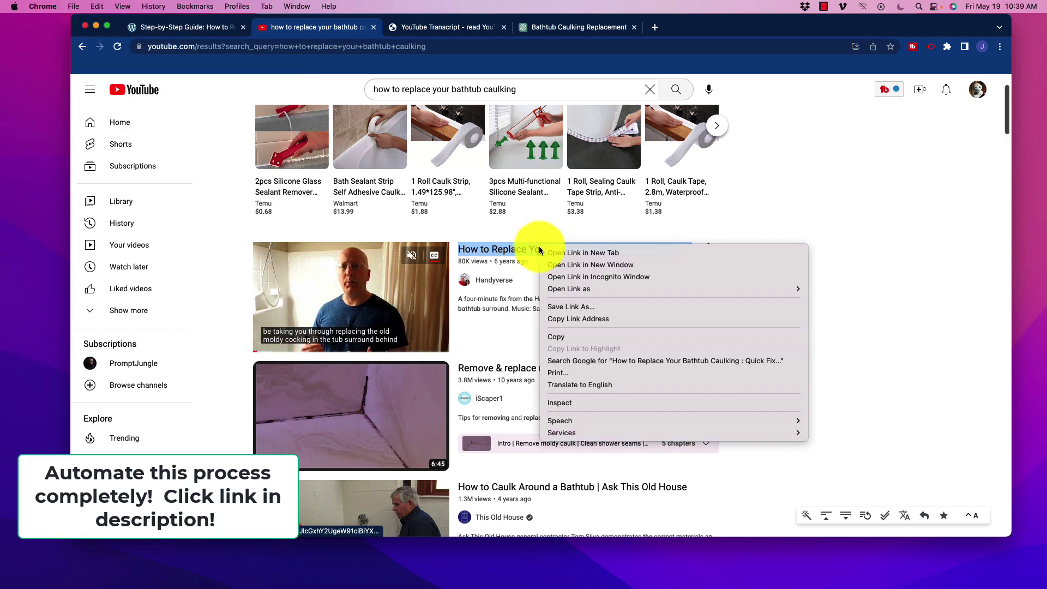
{"action": "left_click", "coordinate": [572, 318]}
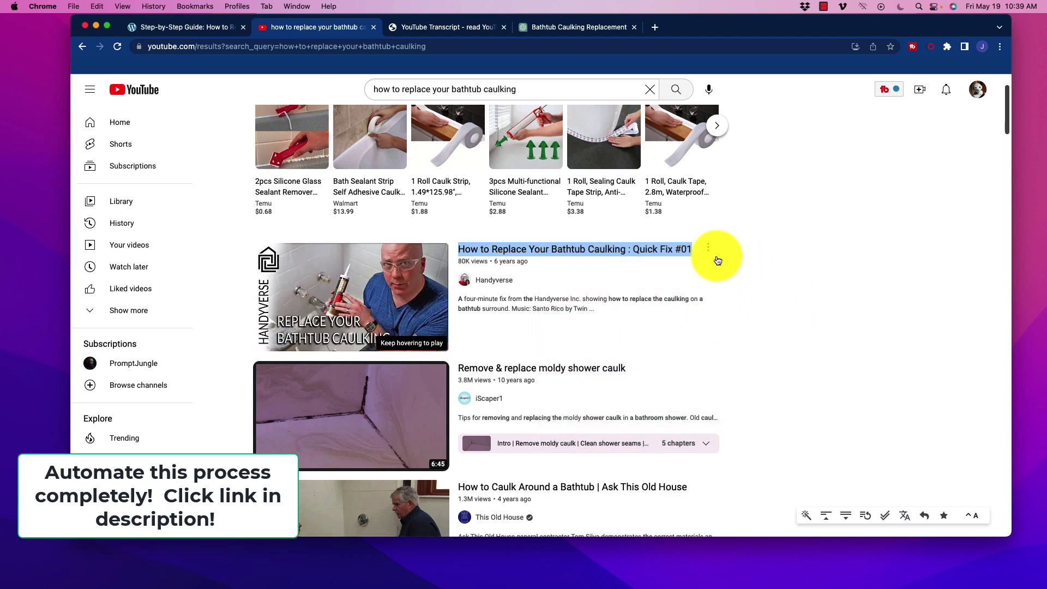
{"action": "left_click", "coordinate": [708, 249]}
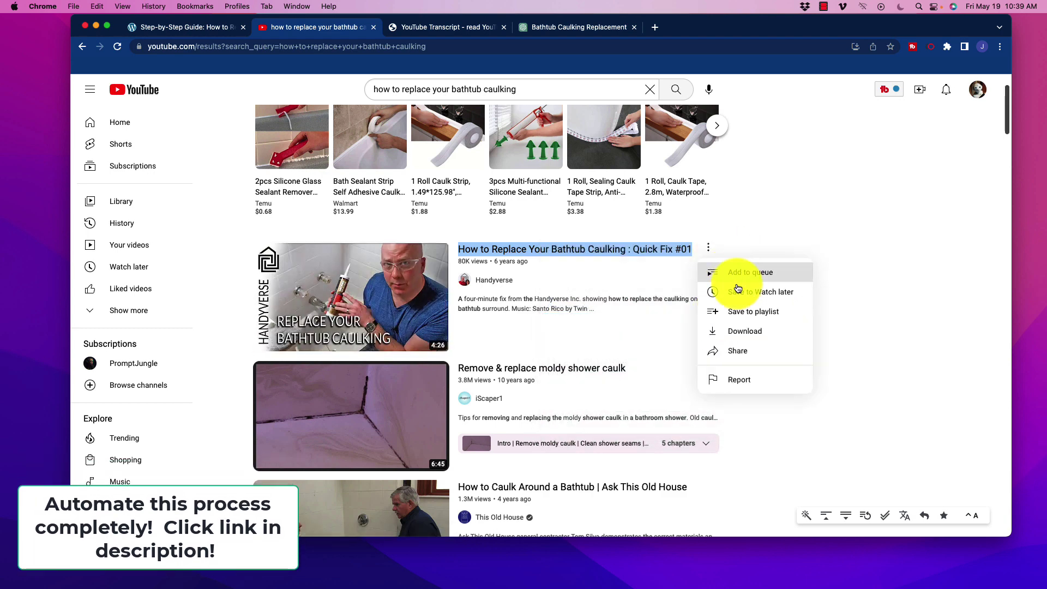
{"action": "left_click", "coordinate": [739, 351]}
{"action": "left_click", "coordinate": [663, 368]}
{"action": "key", "text": "super+c"}
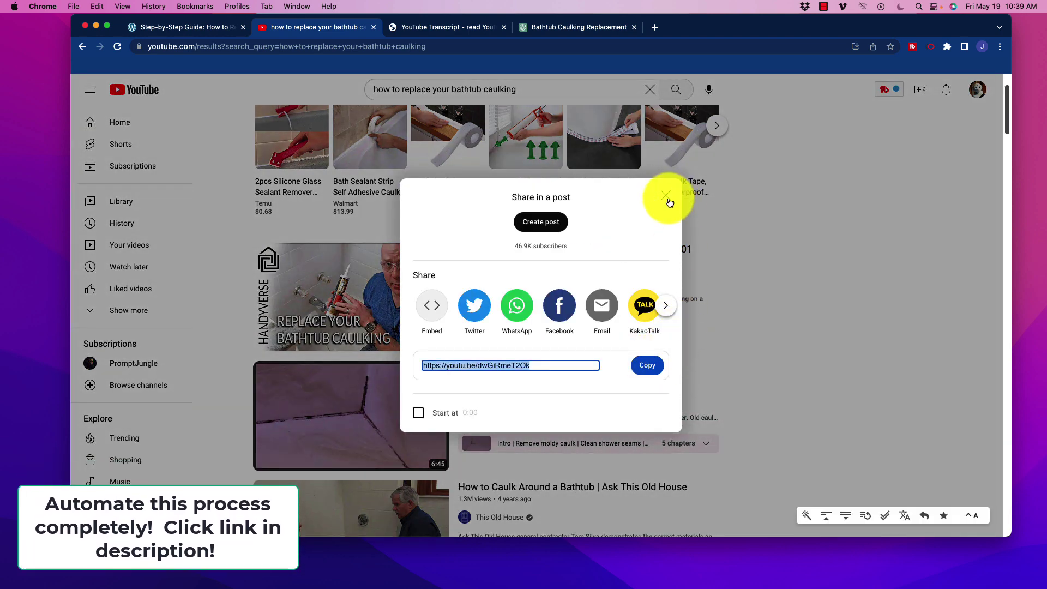
{"action": "left_click", "coordinate": [667, 197]}
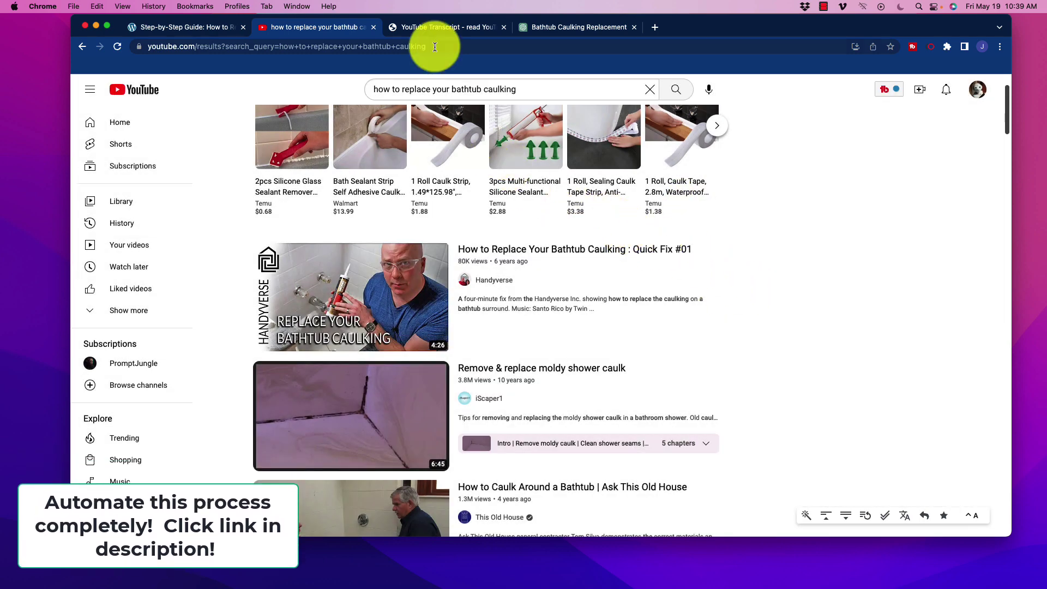
Paste the Quick Fix #01 link into YouTubeTranscript.com and fetch its transcript.
{"action": "left_click", "coordinate": [424, 28]}
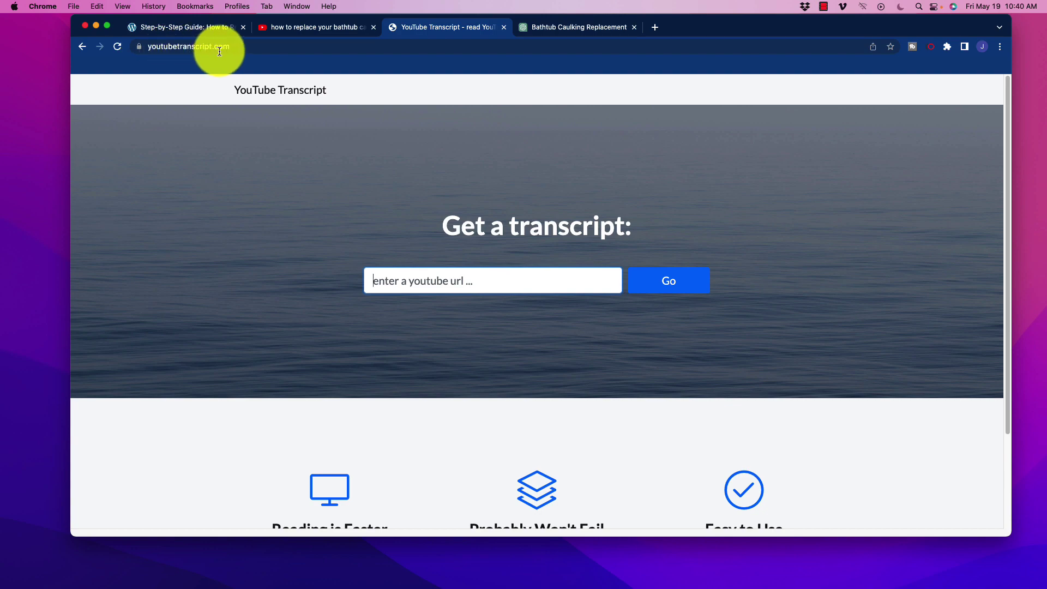
{"action": "scroll", "coordinate": [404, 297], "scroll_direction": "down", "scroll_amount": 3}
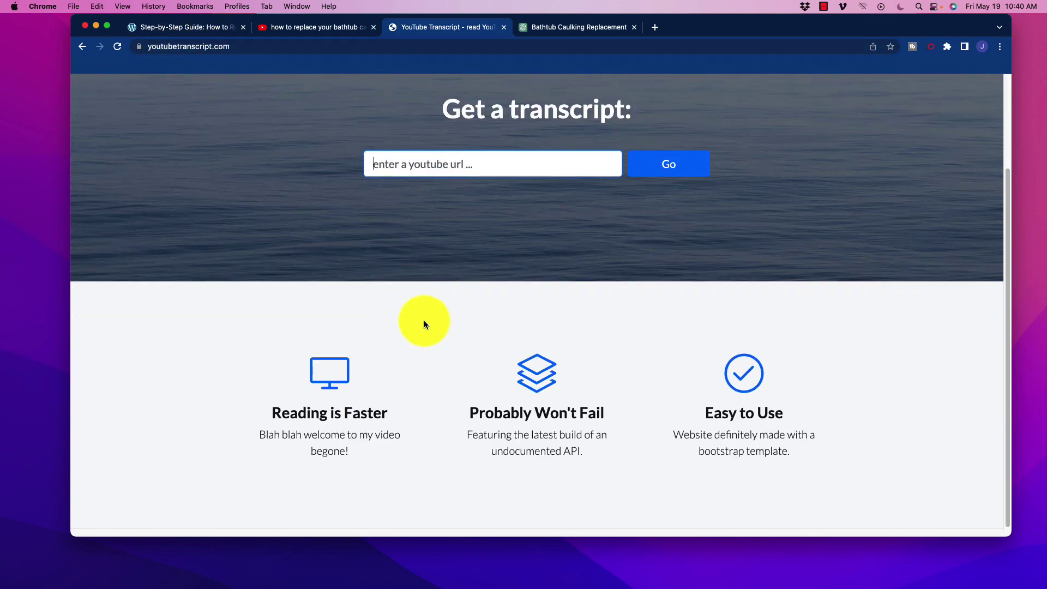
{"action": "scroll", "coordinate": [424, 319], "scroll_direction": "up", "scroll_amount": 3}
{"action": "left_click", "coordinate": [441, 283]}
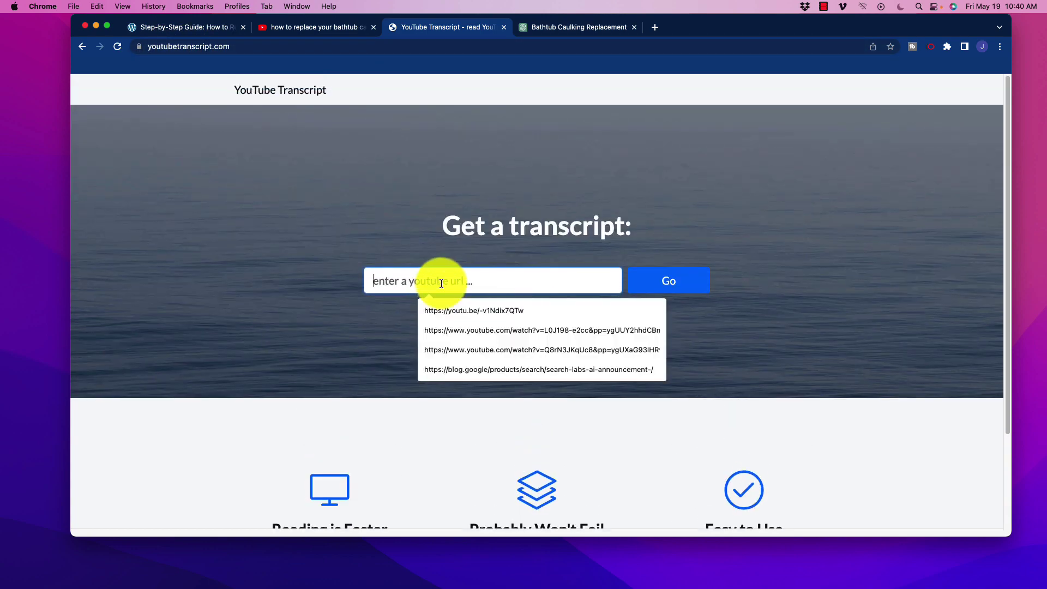
{"action": "key", "text": "super+v"}
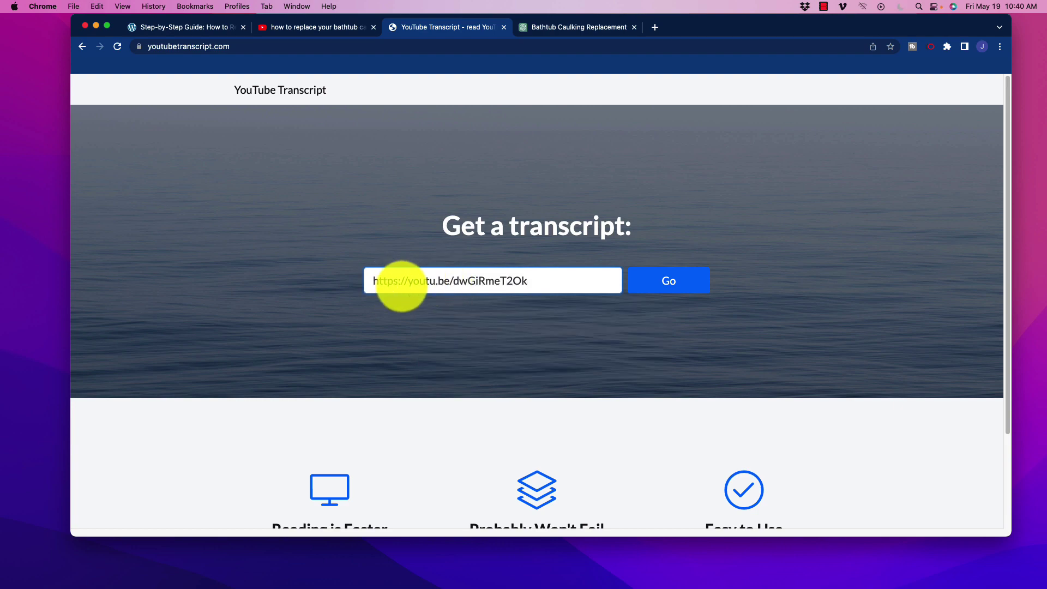
{"action": "left_click", "coordinate": [669, 281]}
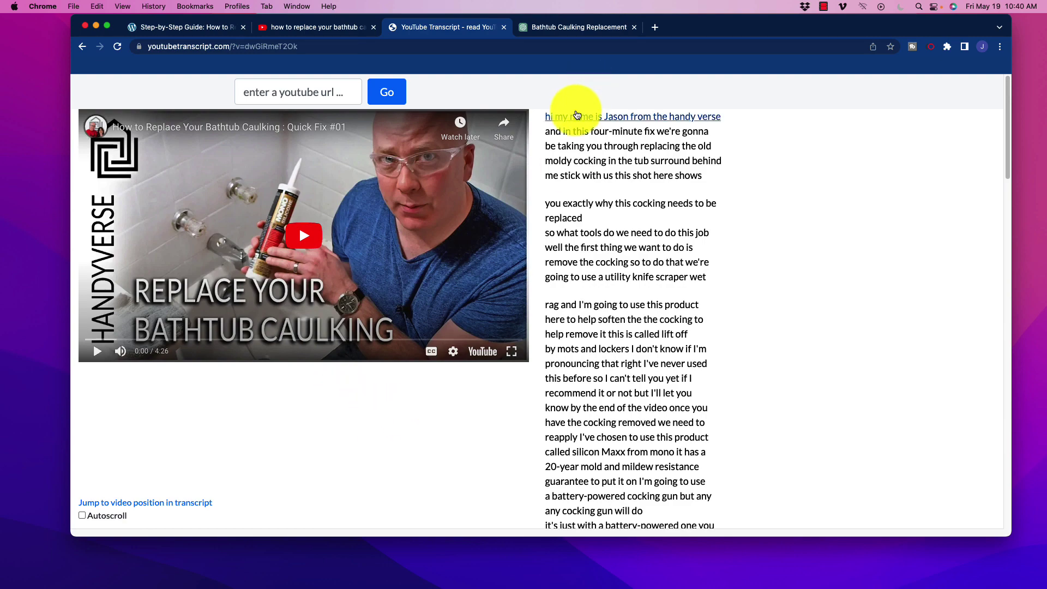
{"action": "scroll", "coordinate": [638, 269], "scroll_direction": "down", "scroll_amount": 15}
{"action": "scroll", "coordinate": [649, 280], "scroll_direction": "up", "scroll_amount": 20}
{"action": "scroll", "coordinate": [649, 280], "scroll_direction": "down", "scroll_amount": 5}
{"action": "scroll", "coordinate": [649, 280], "scroll_direction": "up", "scroll_amount": 1}
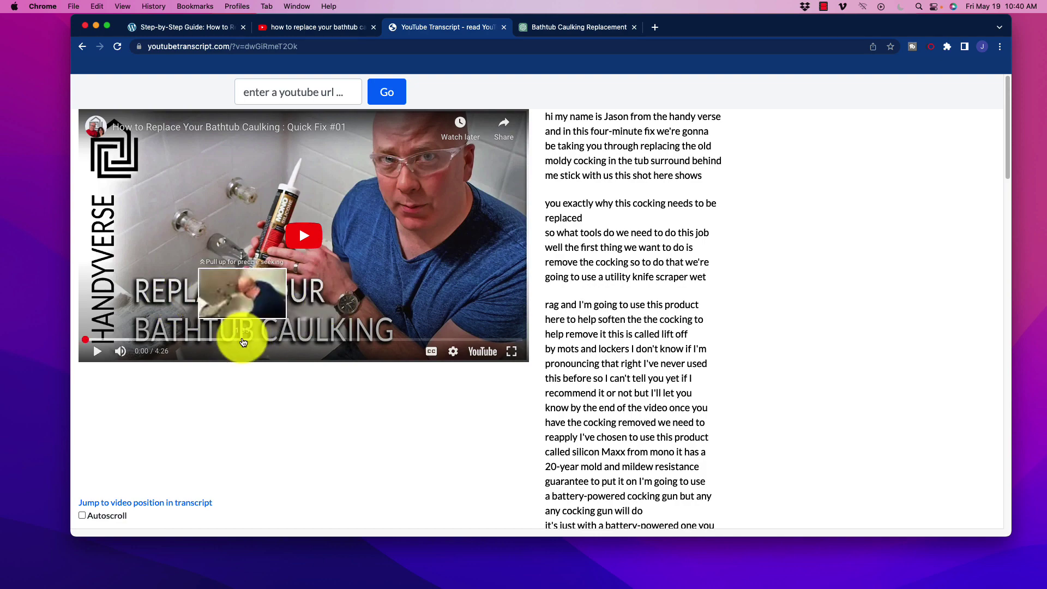
Copy the full Quick Fix #01 transcript text, then go to the Bathtub Caulking Replacement chat.
{"action": "left_click_drag", "start_coordinate": [540, 113], "coordinate": [744, 405]}
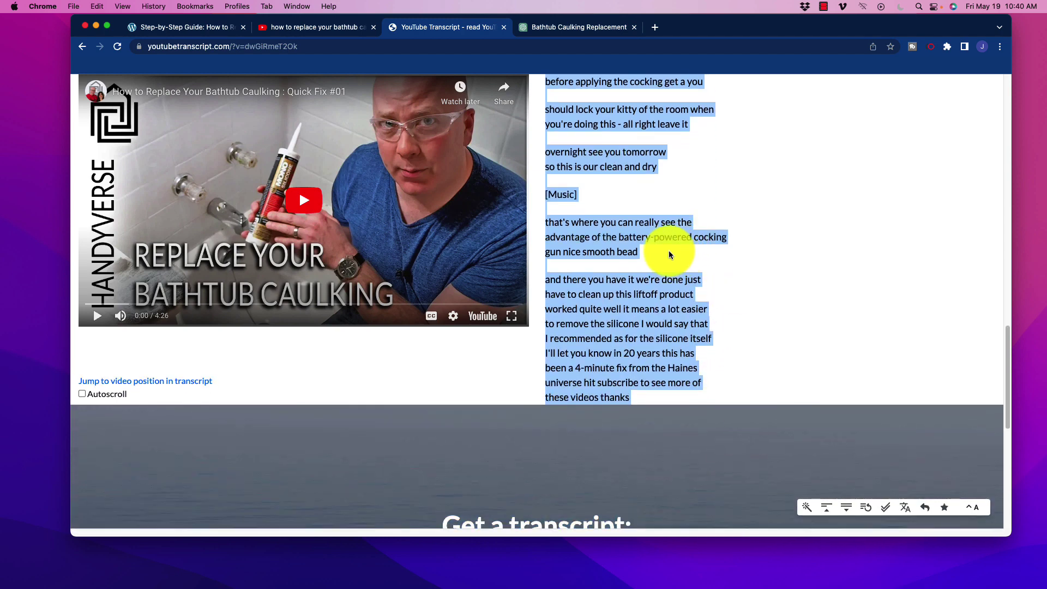
{"action": "right_click", "coordinate": [592, 162]}
{"action": "left_click", "coordinate": [605, 183]}
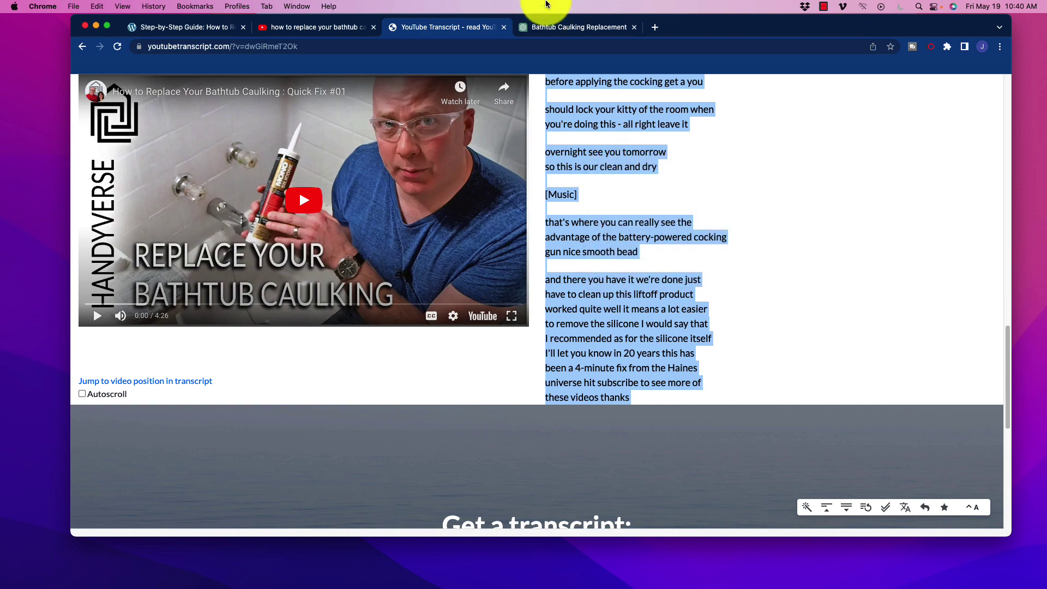
{"action": "left_click", "coordinate": [564, 28]}
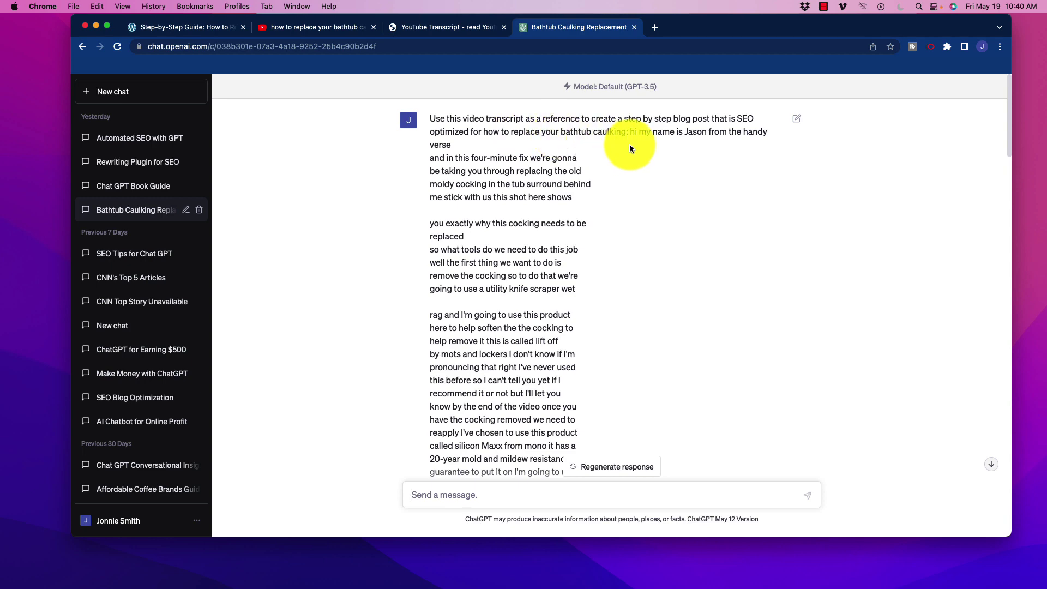
{"action": "scroll", "coordinate": [464, 163], "scroll_direction": "down", "scroll_amount": 1}
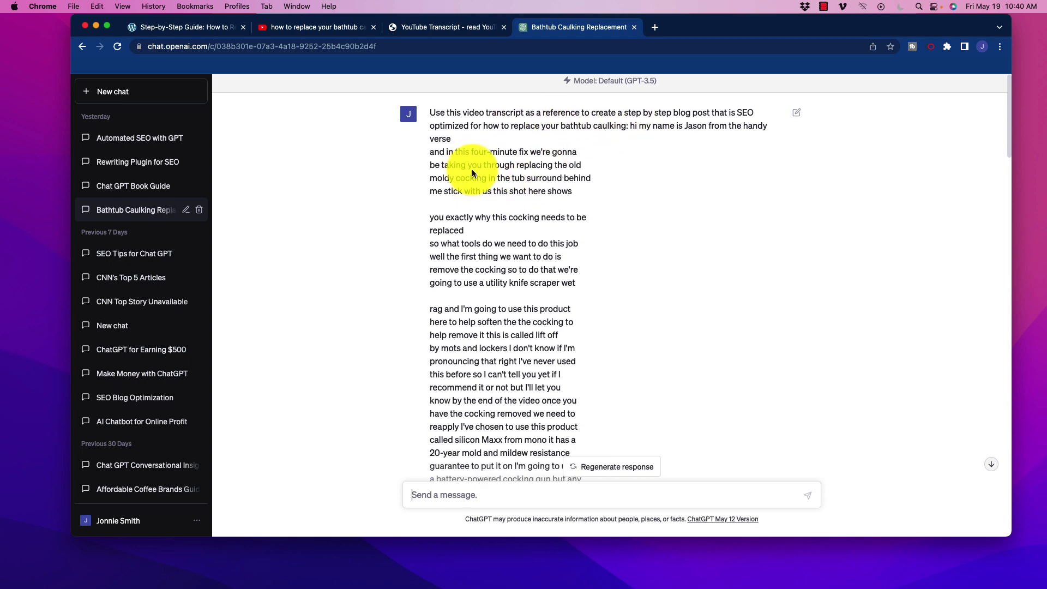
Scroll through the generated caulking blog post down to its conclusion and SEO tips.
{"action": "scroll", "coordinate": [480, 180], "scroll_direction": "down", "scroll_amount": 12}
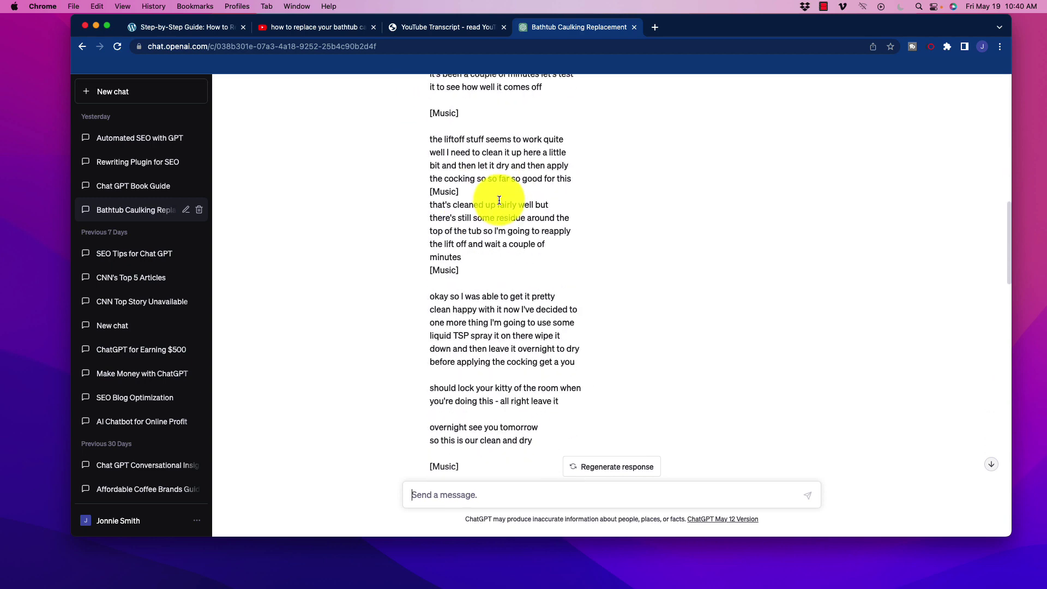
{"action": "scroll", "coordinate": [499, 199], "scroll_direction": "down", "scroll_amount": 15}
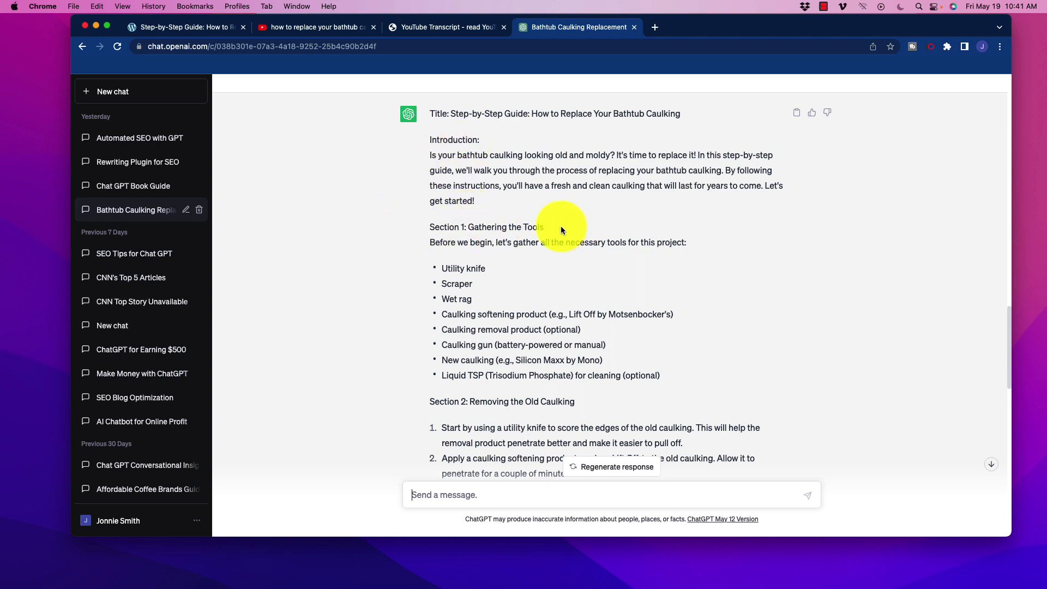
{"action": "scroll", "coordinate": [525, 229], "scroll_direction": "down", "scroll_amount": 1}
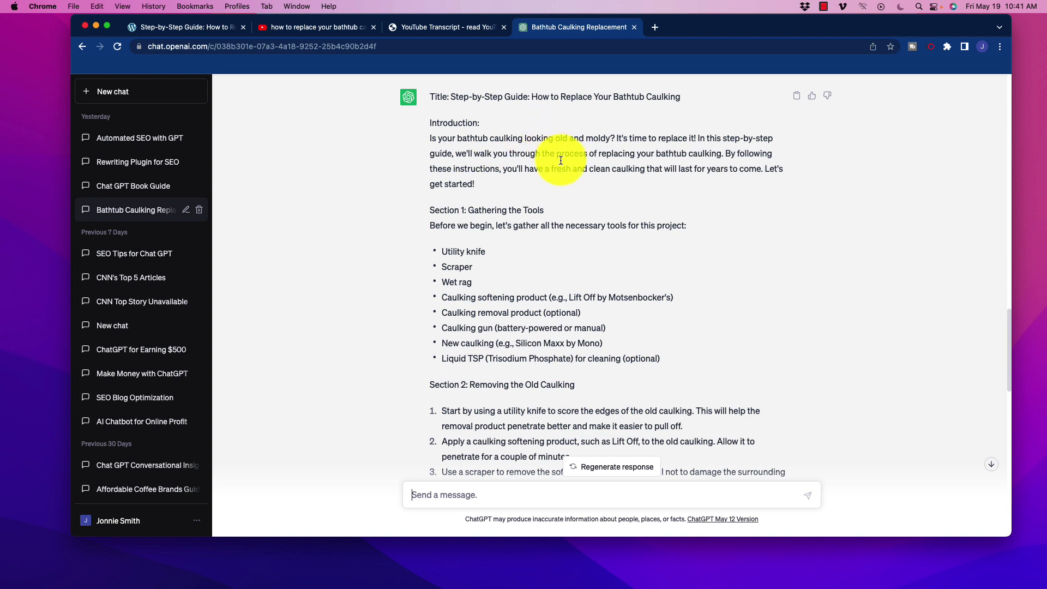
{"action": "scroll", "coordinate": [505, 181], "scroll_direction": "down", "scroll_amount": 1}
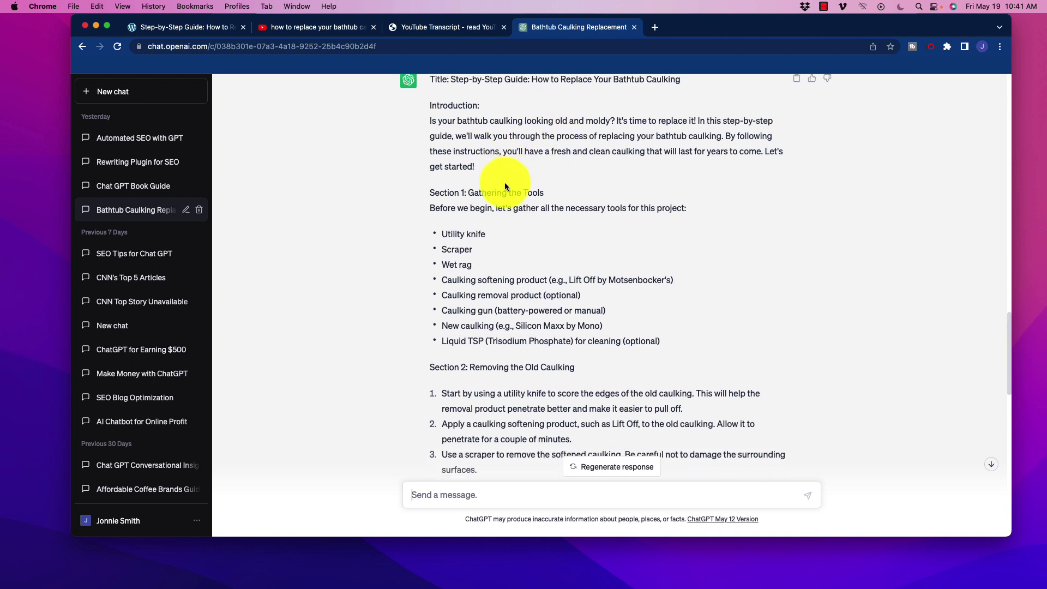
{"action": "scroll", "coordinate": [498, 159], "scroll_direction": "down", "scroll_amount": 3}
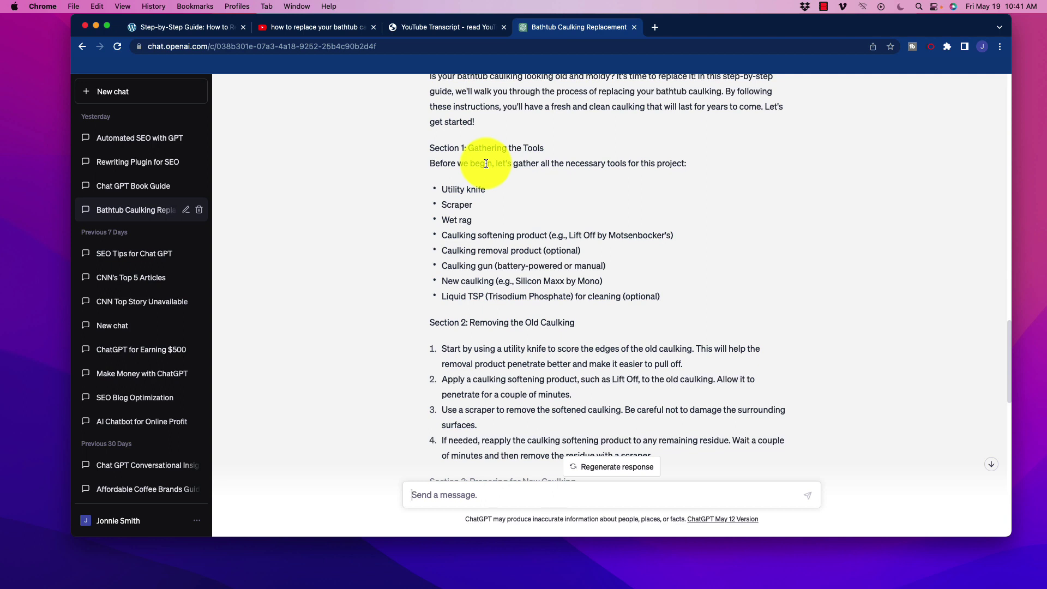
{"action": "scroll", "coordinate": [491, 166], "scroll_direction": "down", "scroll_amount": 5}
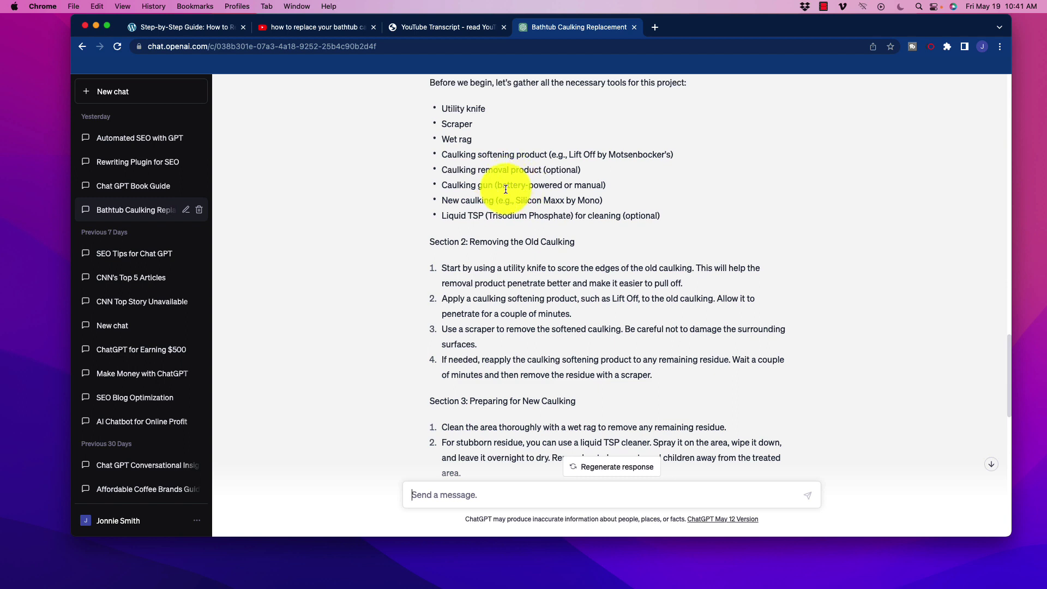
{"action": "scroll", "coordinate": [506, 190], "scroll_direction": "down", "scroll_amount": 4}
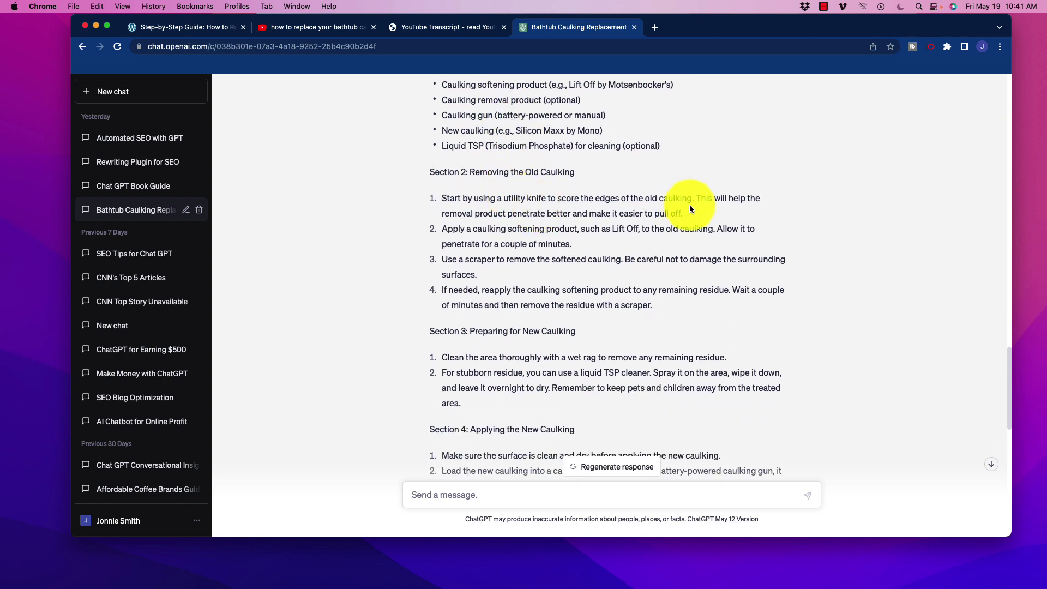
{"action": "scroll", "coordinate": [574, 217], "scroll_direction": "down", "scroll_amount": 3}
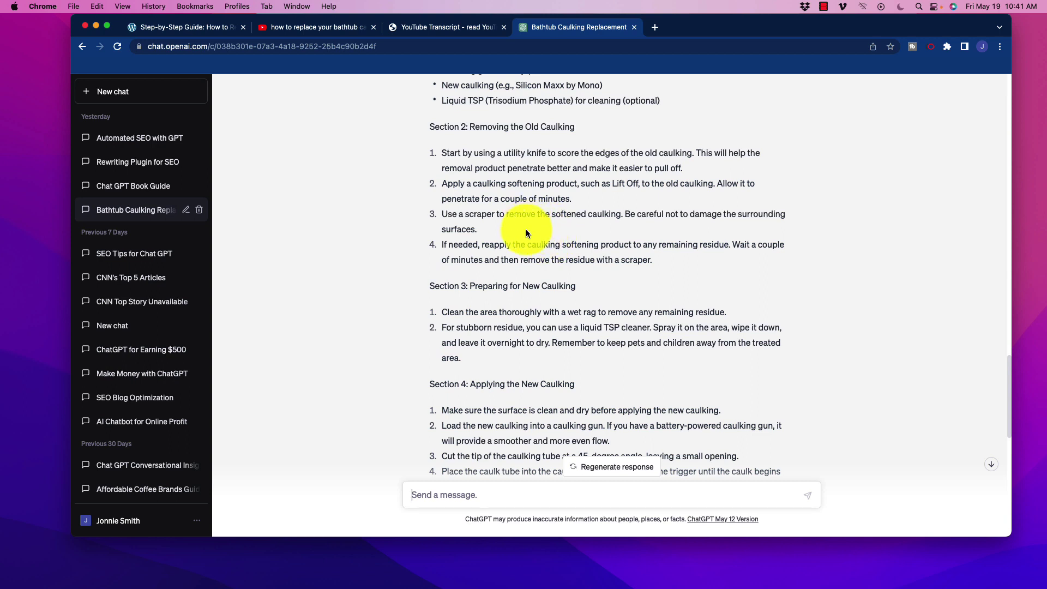
{"action": "scroll", "coordinate": [477, 243], "scroll_direction": "down", "scroll_amount": 1}
{"action": "scroll", "coordinate": [476, 243], "scroll_direction": "down", "scroll_amount": 5}
{"action": "scroll", "coordinate": [514, 267], "scroll_direction": "down", "scroll_amount": 1}
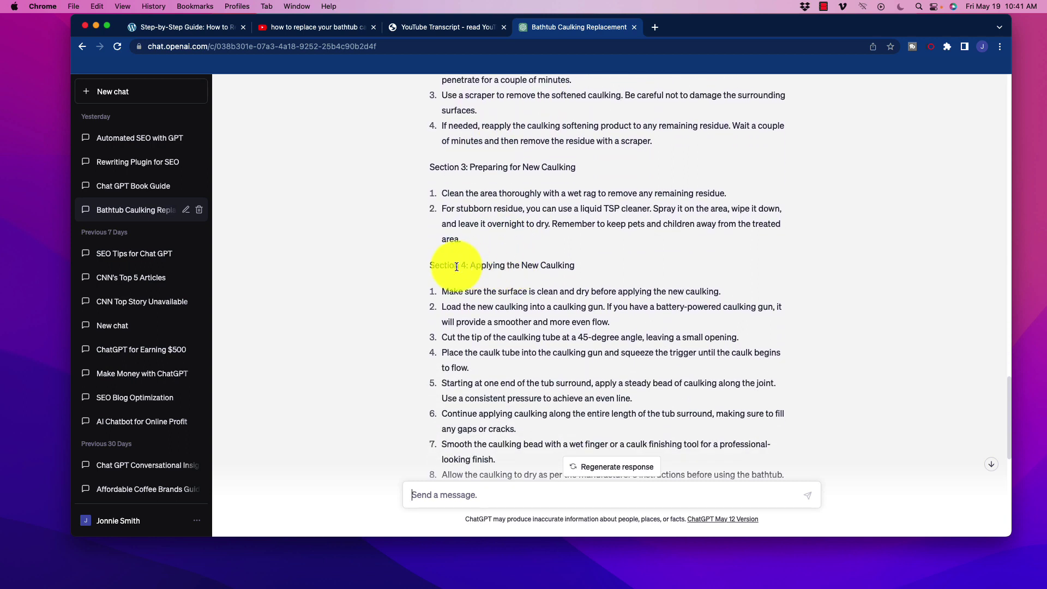
{"action": "scroll", "coordinate": [499, 273], "scroll_direction": "down", "scroll_amount": 14}
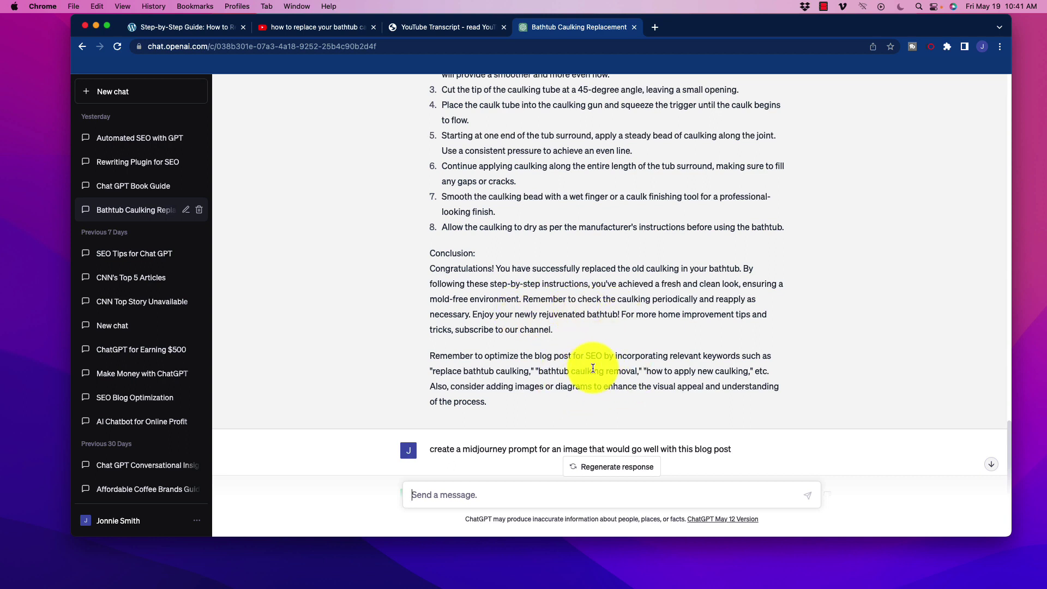
Scroll to the Midjourney reply and select the renovated-bathroom prompt text.
{"action": "scroll", "coordinate": [545, 342], "scroll_direction": "down", "scroll_amount": 3}
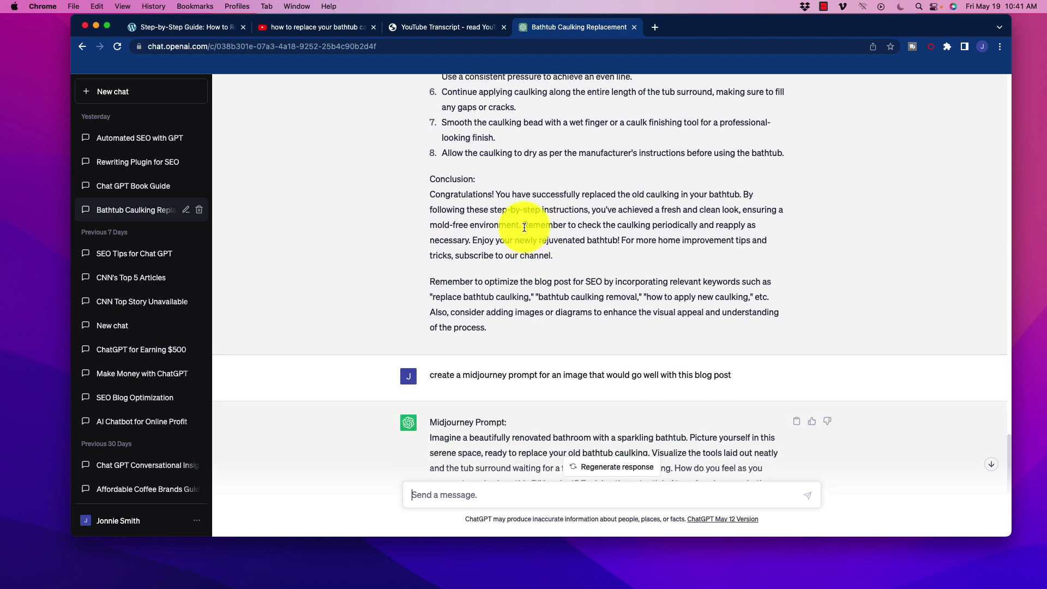
{"action": "scroll", "coordinate": [524, 228], "scroll_direction": "down", "scroll_amount": 4}
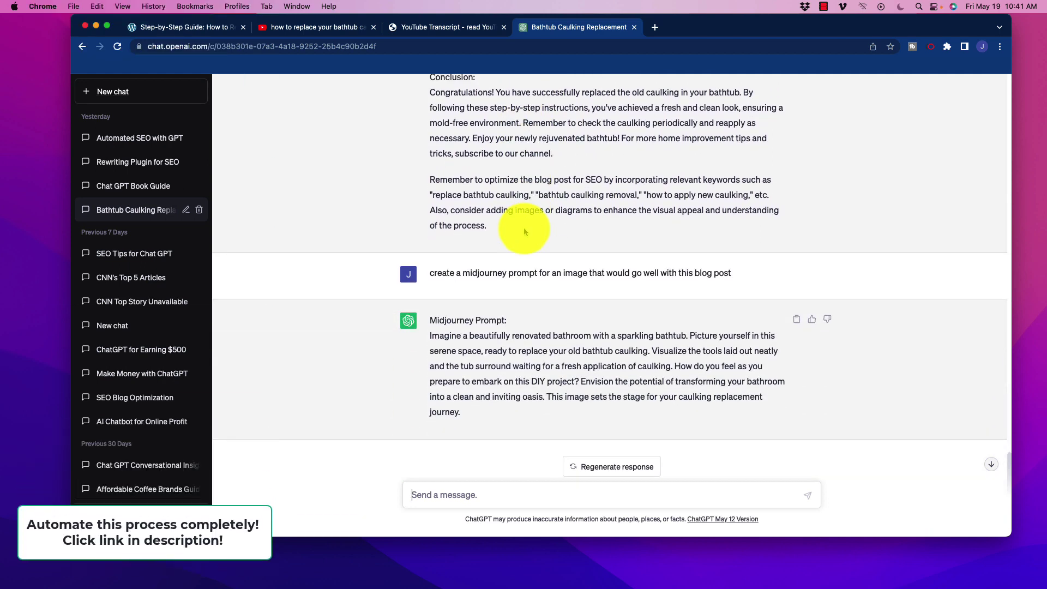
{"action": "scroll", "coordinate": [492, 234], "scroll_direction": "down", "scroll_amount": 1}
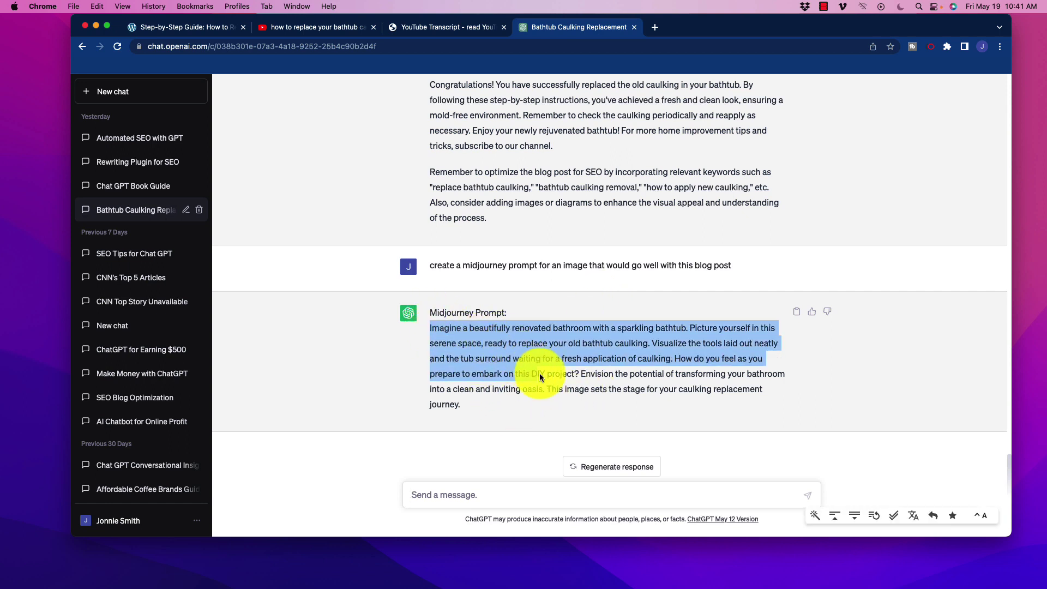
{"action": "left_click_drag", "start_coordinate": [546, 378], "coordinate": [562, 397]}
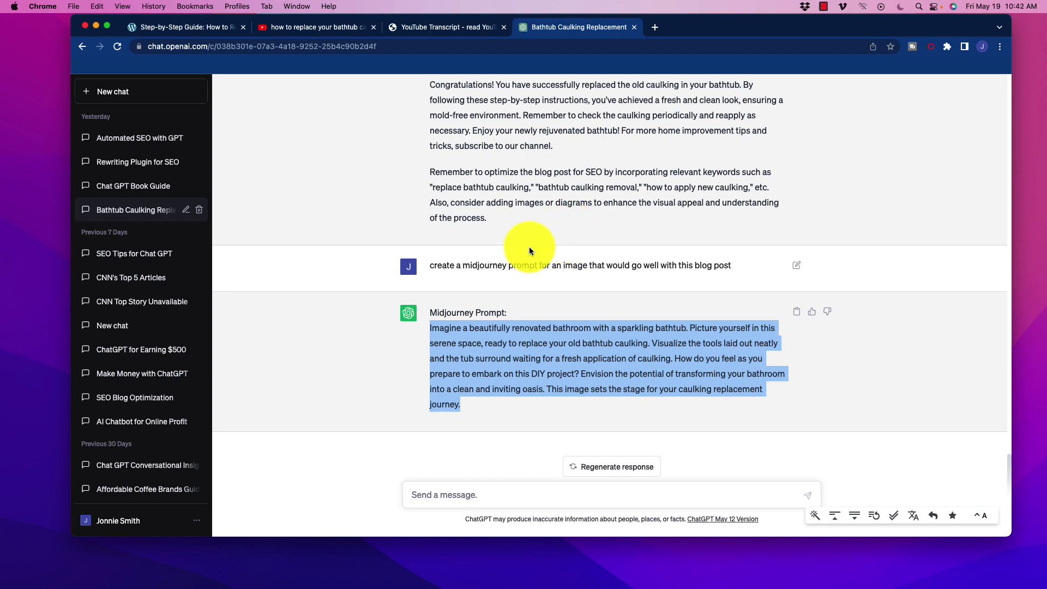
{"action": "scroll", "coordinate": [529, 247], "scroll_direction": "up", "scroll_amount": 10}
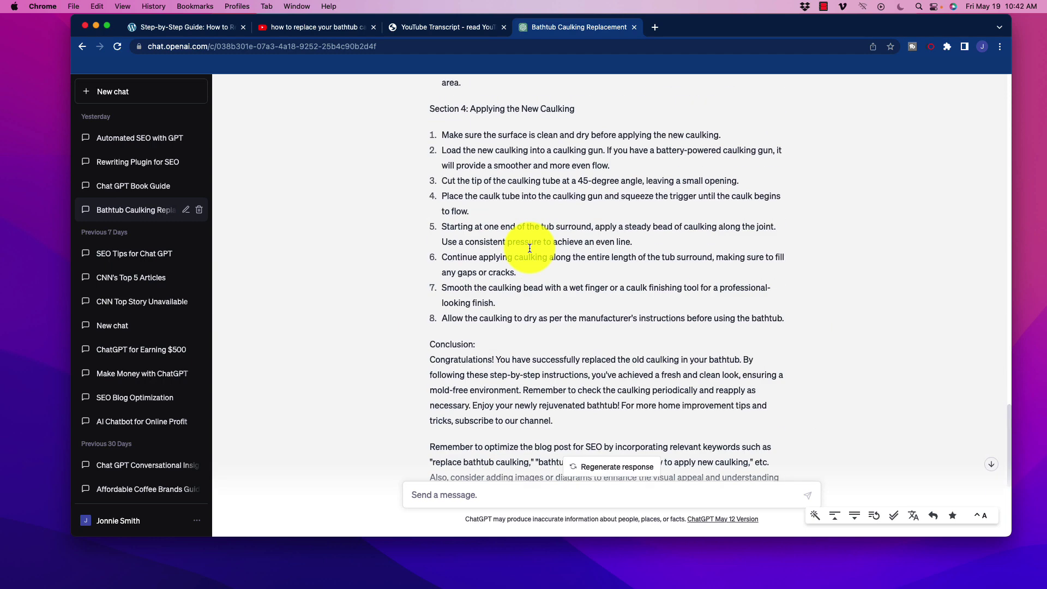
Return to the published WordPress post, deselect the title, and scroll into its sections.
{"action": "left_click", "coordinate": [203, 29]}
{"action": "left_click", "coordinate": [451, 328]}
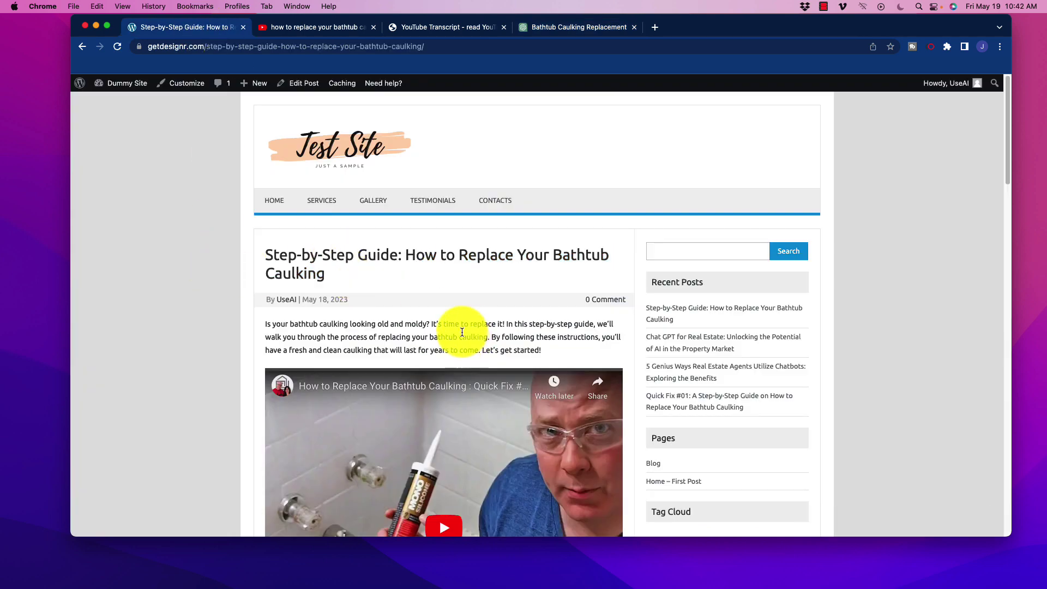
{"action": "scroll", "coordinate": [432, 316], "scroll_direction": "down", "scroll_amount": 1}
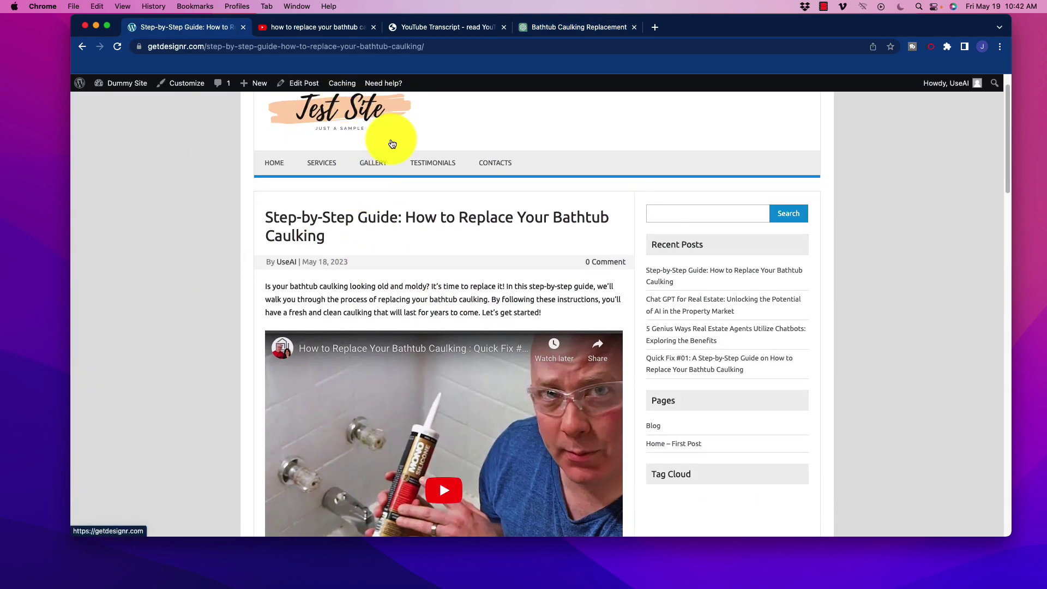
{"action": "scroll", "coordinate": [386, 206], "scroll_direction": "down", "scroll_amount": 4}
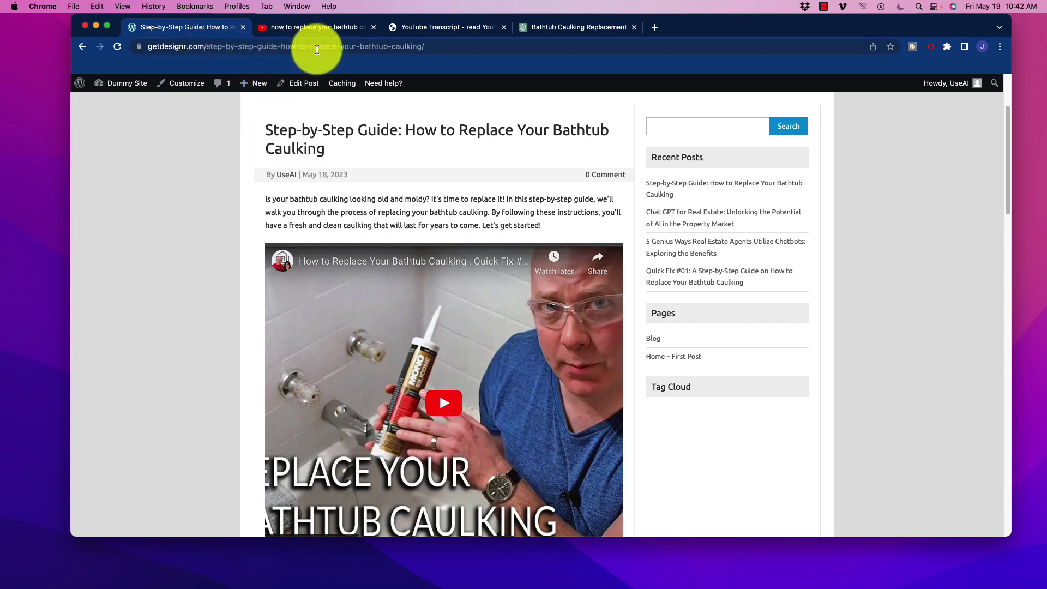
{"action": "scroll", "coordinate": [438, 241], "scroll_direction": "down", "scroll_amount": 3}
{"action": "scroll", "coordinate": [351, 276], "scroll_direction": "down", "scroll_amount": 3}
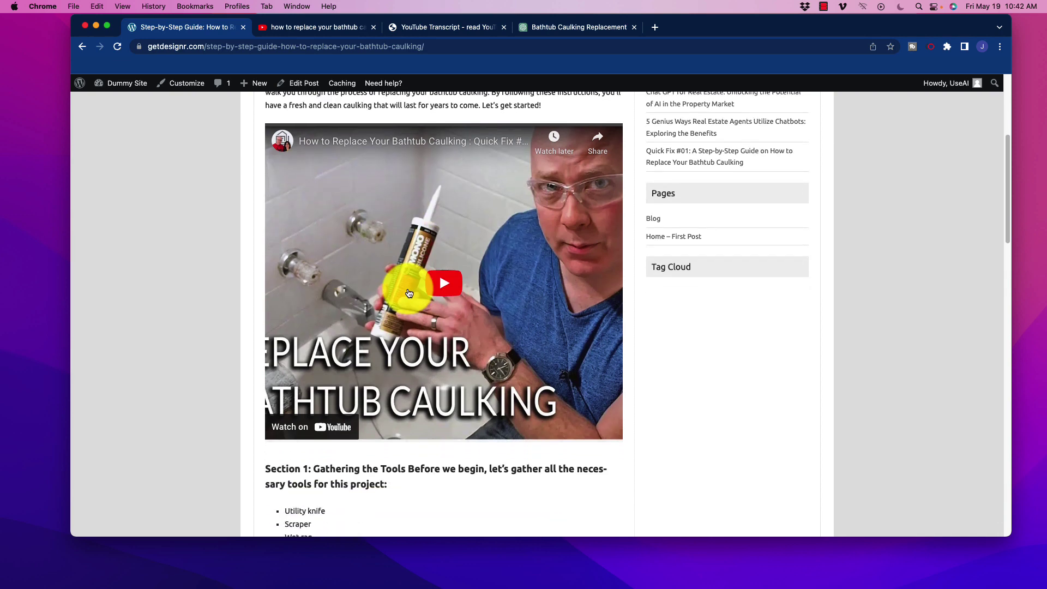
{"action": "scroll", "coordinate": [447, 304], "scroll_direction": "down", "scroll_amount": 12}
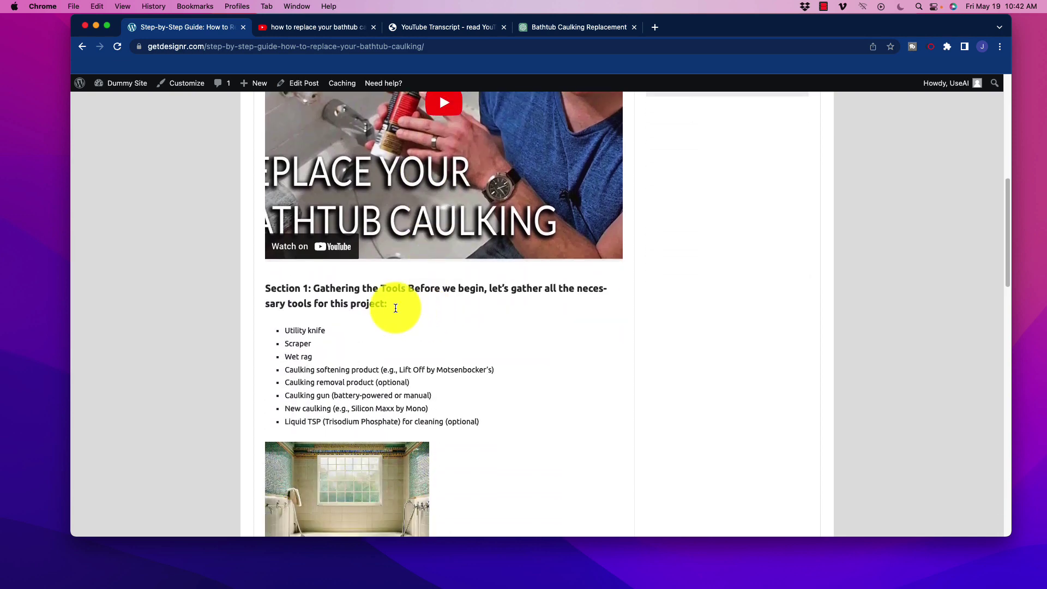
Highlight the Section 1 heading briefly, then read on through the image and conclusion.
{"action": "left_click_drag", "start_coordinate": [399, 212], "coordinate": [268, 205]}
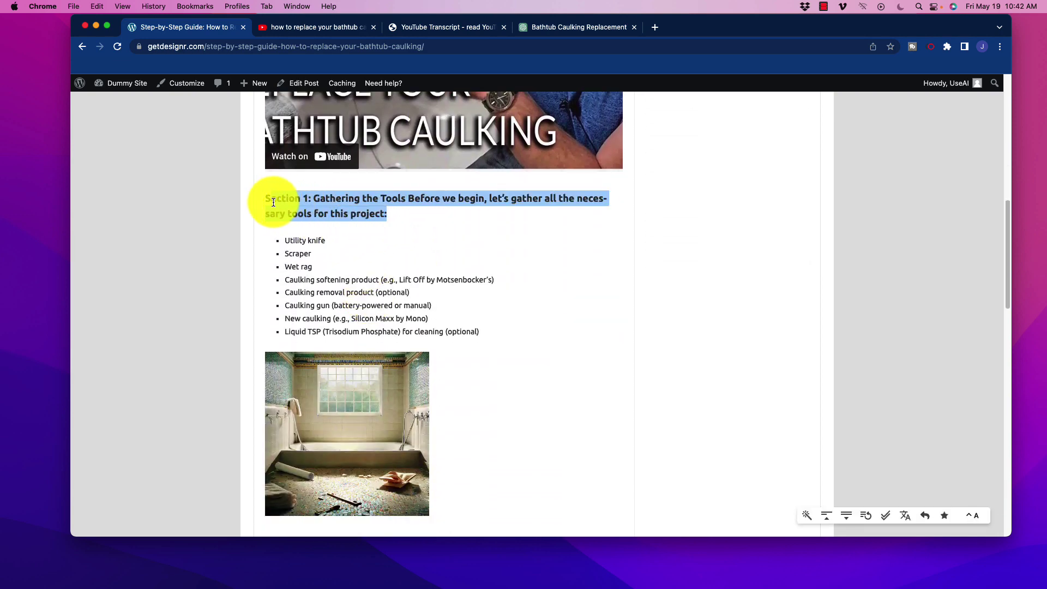
{"action": "left_click", "coordinate": [389, 246]}
{"action": "scroll", "coordinate": [360, 259], "scroll_direction": "down", "scroll_amount": 5}
{"action": "scroll", "coordinate": [494, 281], "scroll_direction": "down", "scroll_amount": 10}
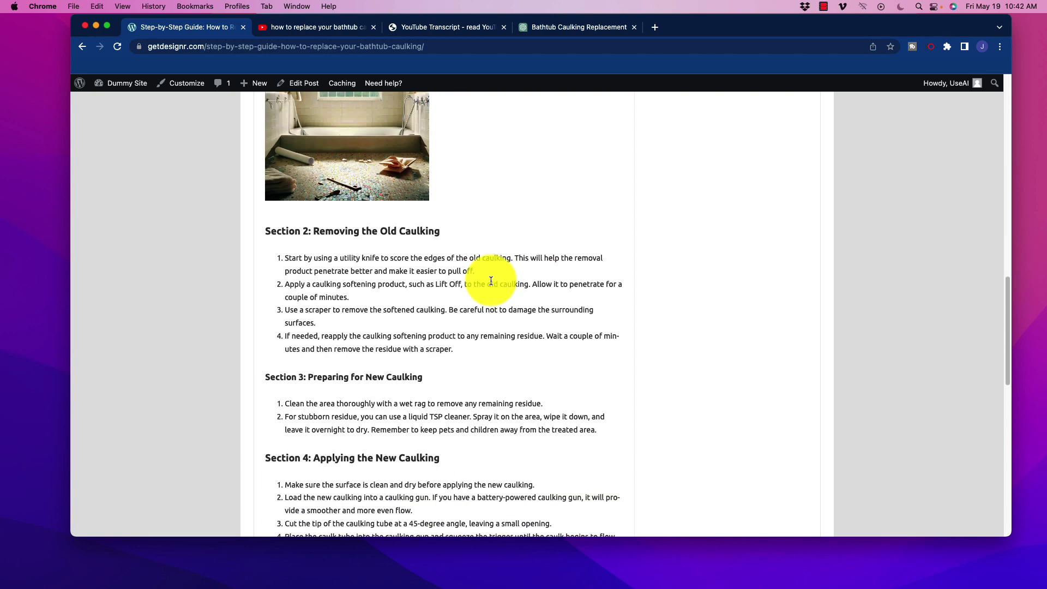
{"action": "scroll", "coordinate": [490, 283], "scroll_direction": "up", "scroll_amount": 4}
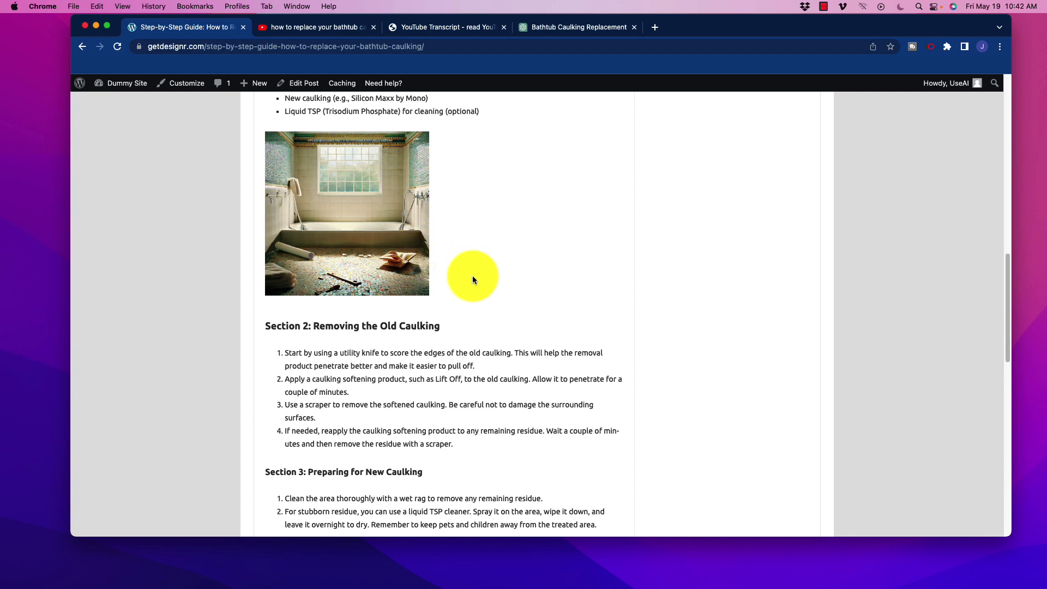
{"action": "scroll", "coordinate": [472, 280], "scroll_direction": "down", "scroll_amount": 6}
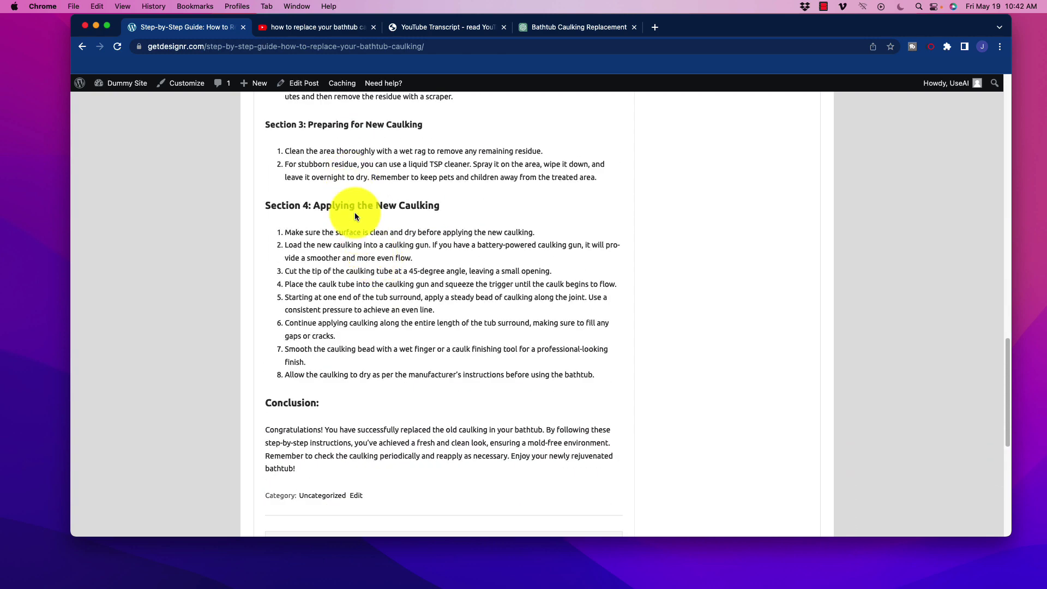
{"action": "scroll", "coordinate": [357, 225], "scroll_direction": "down", "scroll_amount": 5}
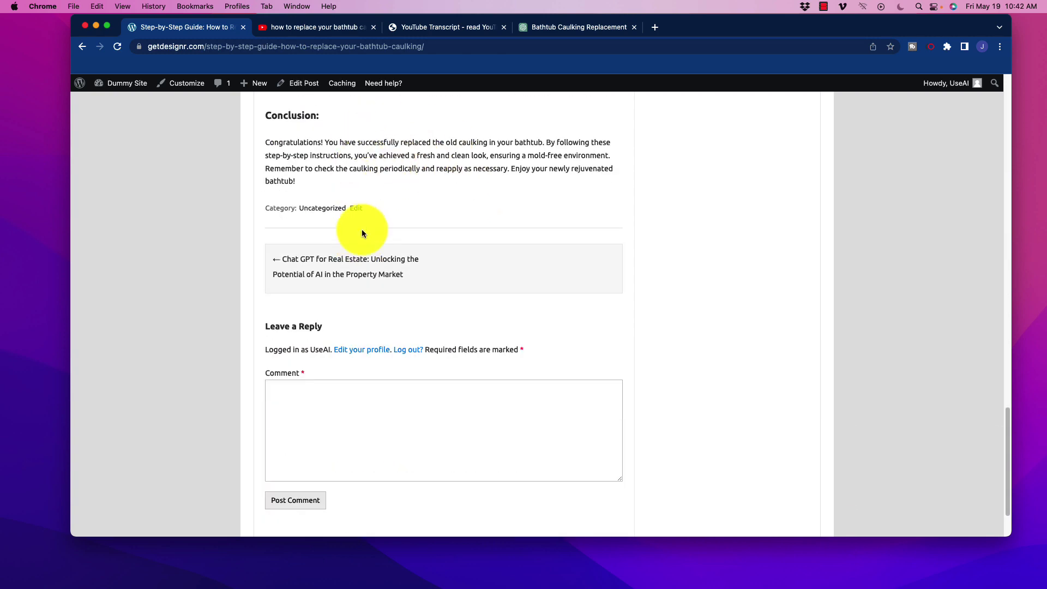
{"action": "scroll", "coordinate": [371, 236], "scroll_direction": "down", "scroll_amount": 2}
{"action": "scroll", "coordinate": [396, 251], "scroll_direction": "up", "scroll_amount": 20}
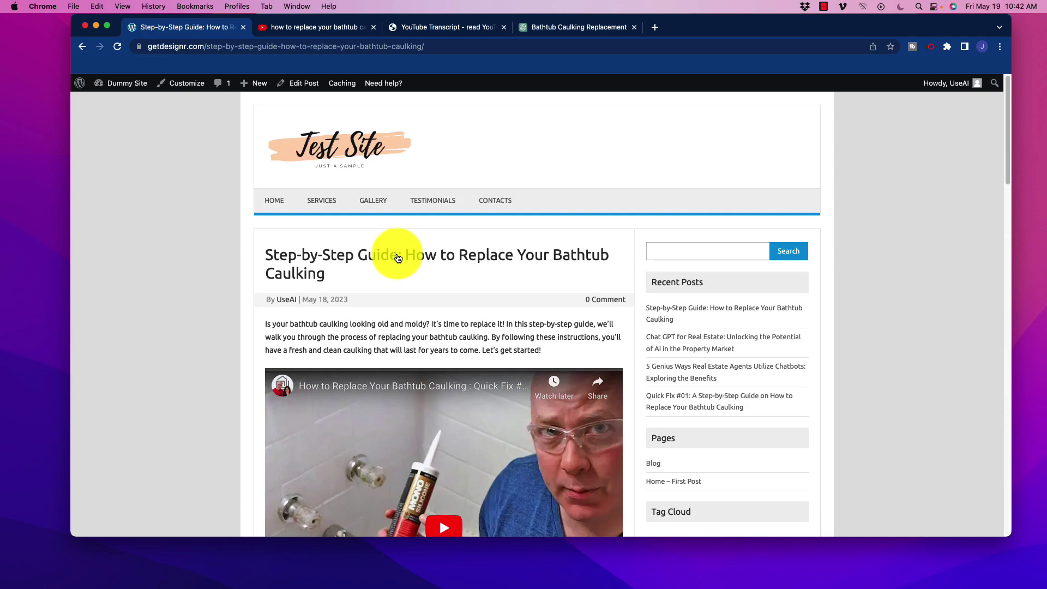